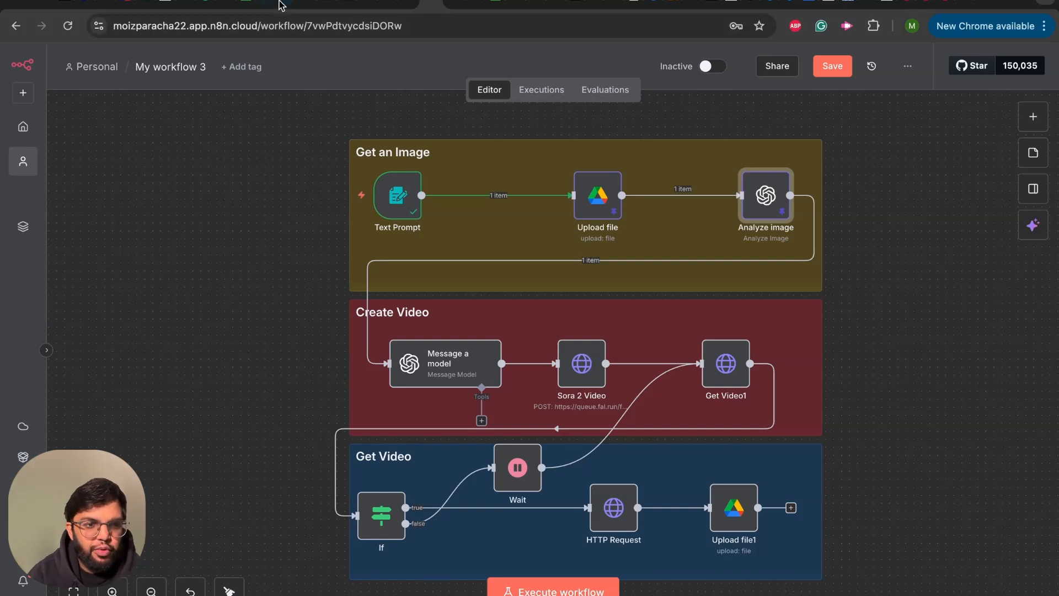
- Switch to Google Drive to view the Protein Powder product image, and return to the n8n workflow
{"action": "left_click", "coordinate": [220, 3]}
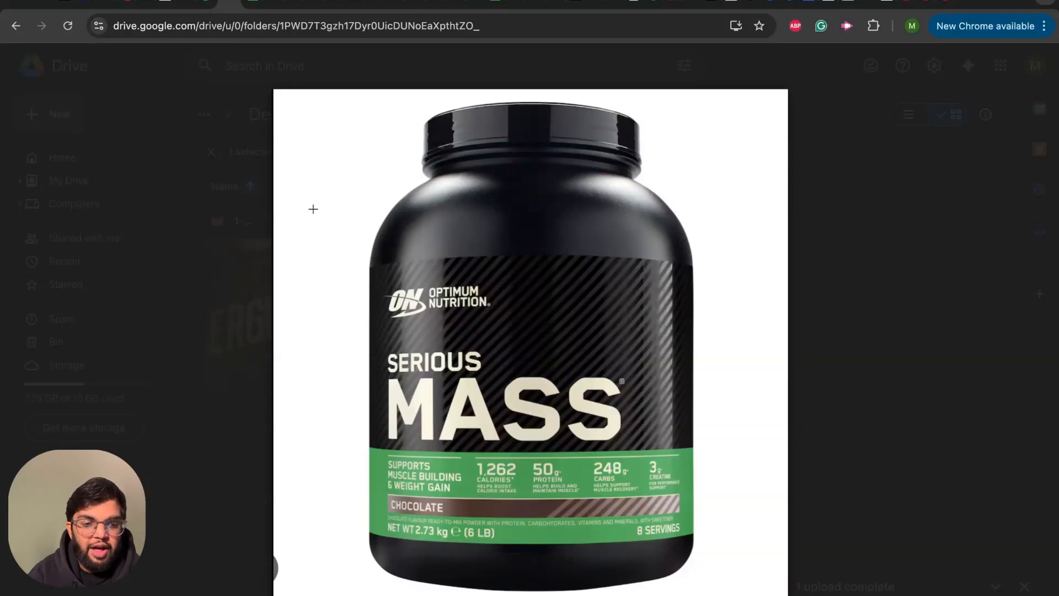
{"action": "left_click", "coordinate": [433, 16]}
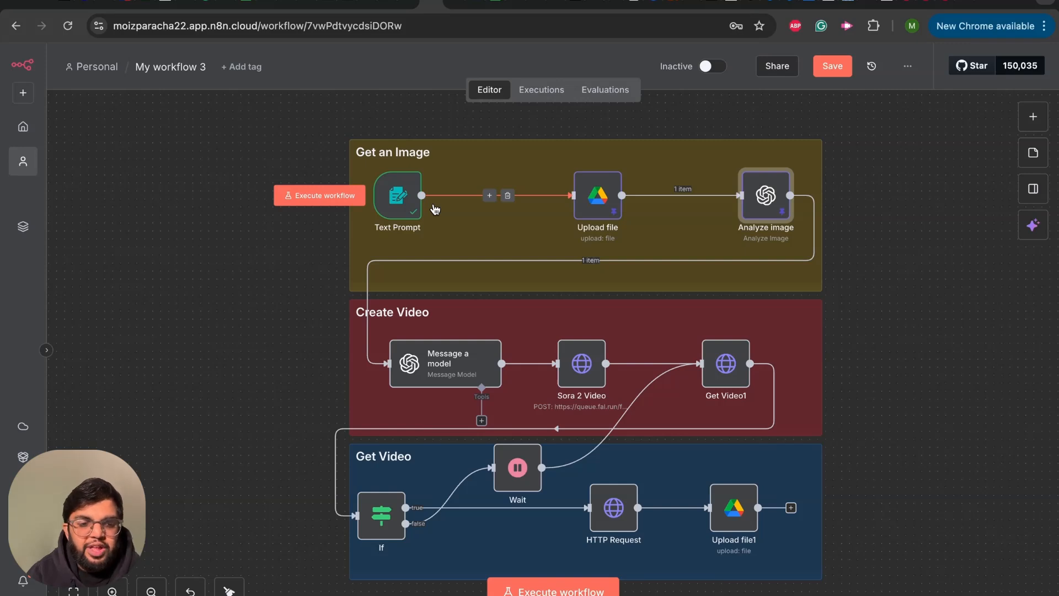
{"action": "mouse_move", "coordinate": [398, 207]}
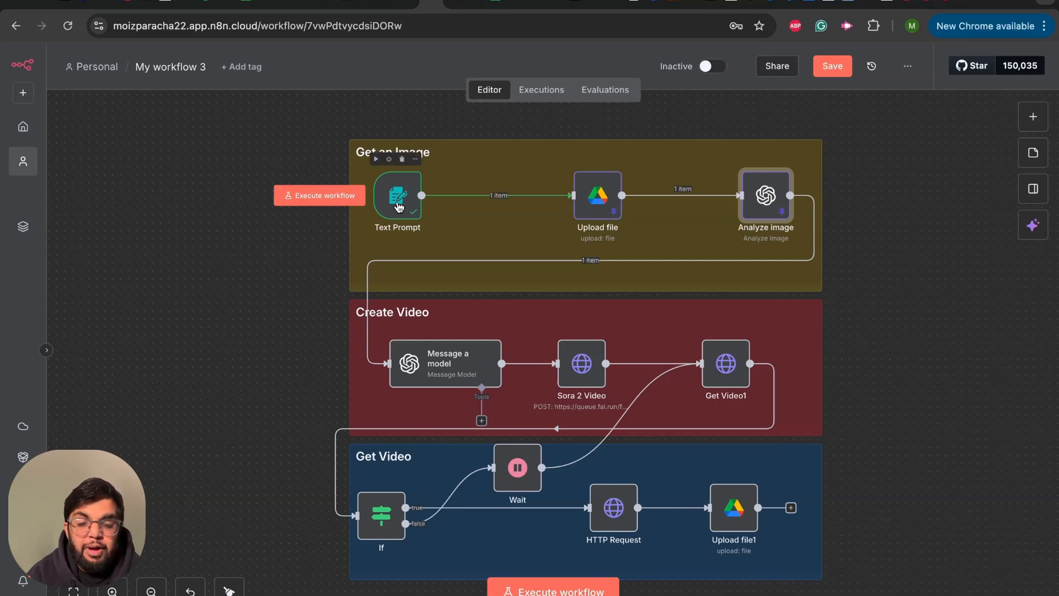
- Search the node library for "n8n" to locate the n8n Form node, without adding it
{"action": "left_click", "coordinate": [1031, 119]}
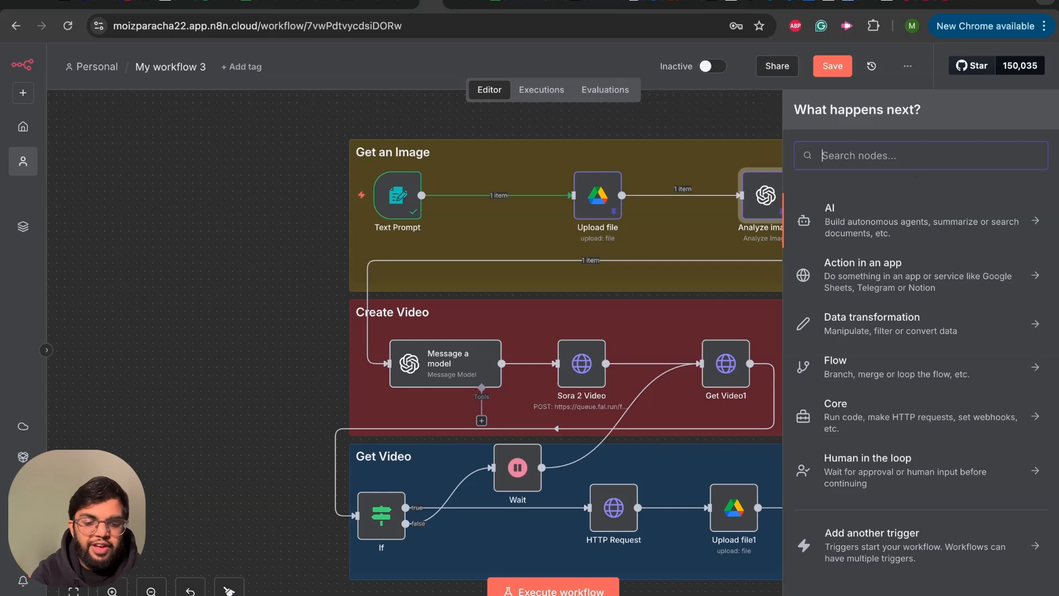
{"action": "type", "text": "n8n"}
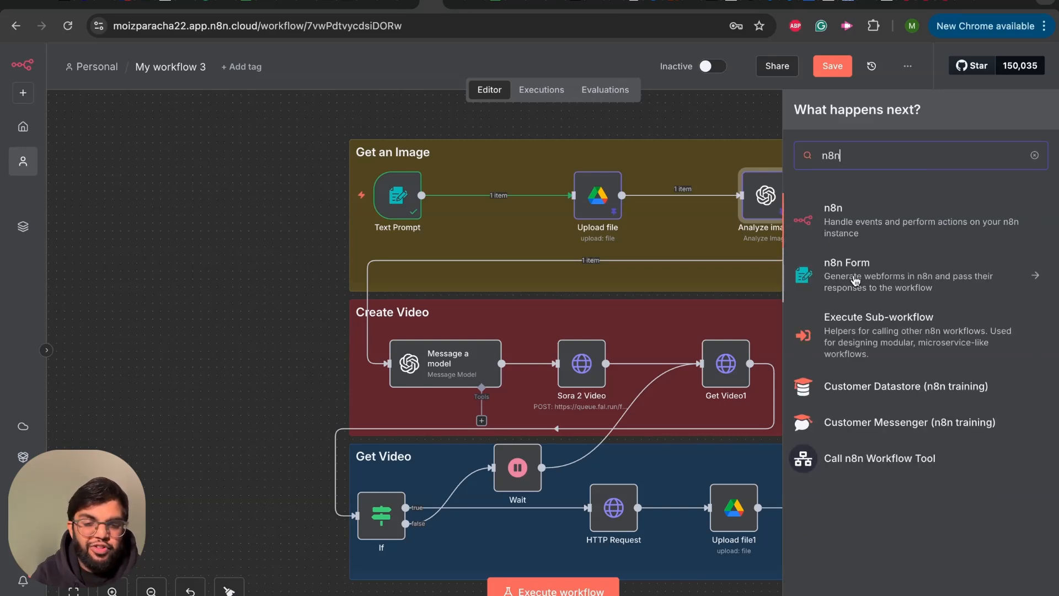
{"action": "left_click", "coordinate": [270, 173]}
- Review the Text Prompt node's form fields, execute the step to listen for a test submission, and return to the canvas
{"action": "mouse_move", "coordinate": [394, 203]}
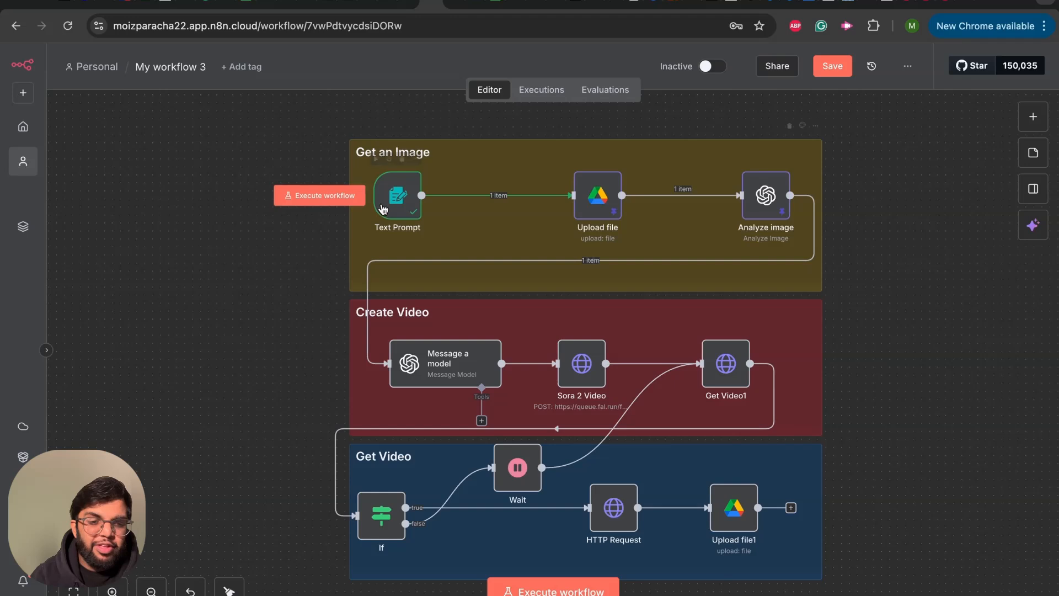
{"action": "double_click", "coordinate": [393, 203]}
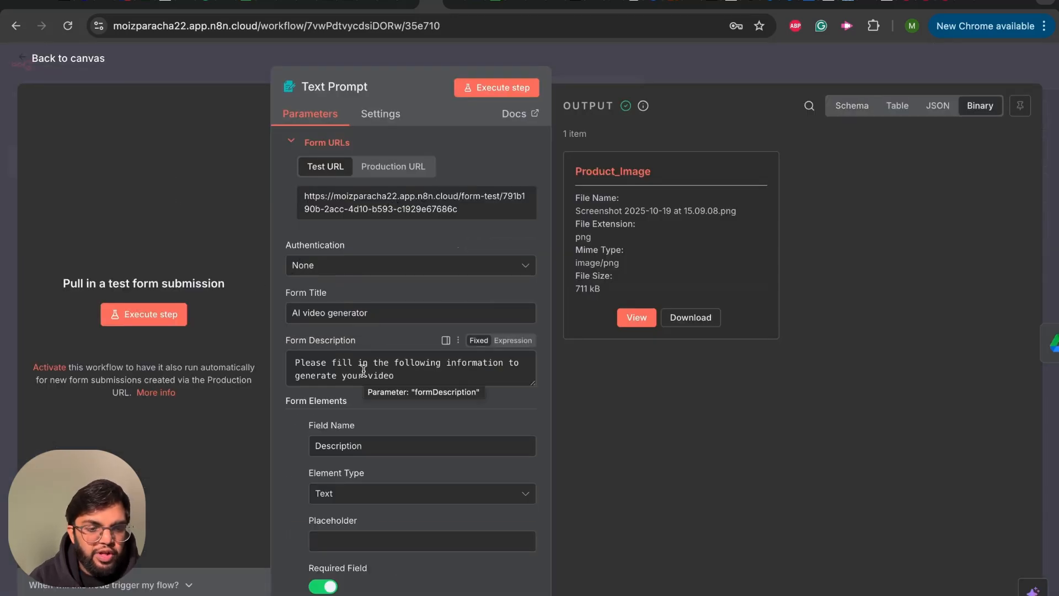
{"action": "scroll", "coordinate": [363, 370], "scroll_direction": "down", "scroll_amount": 3}
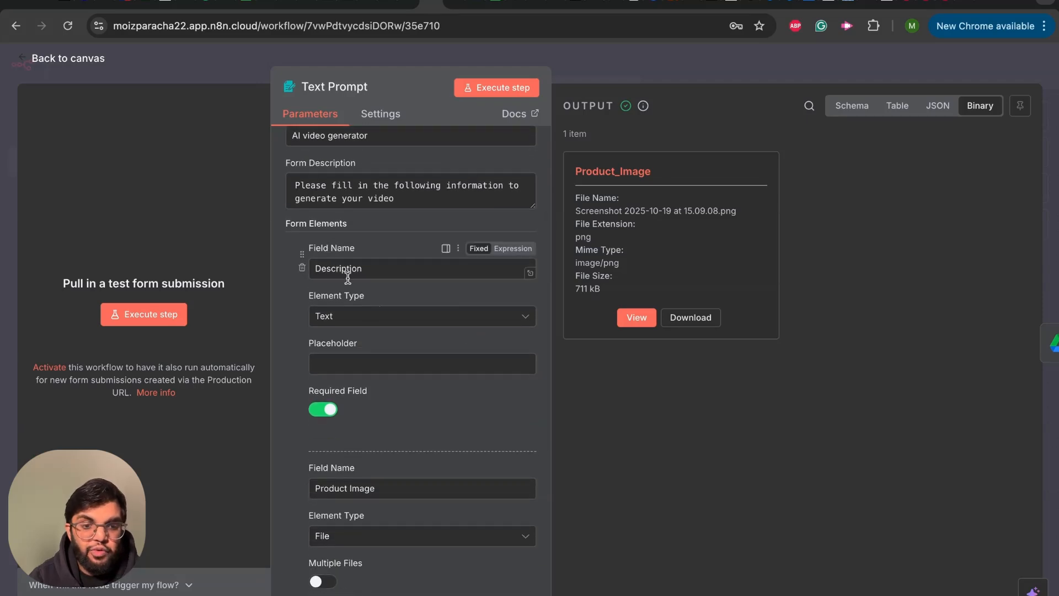
{"action": "scroll", "coordinate": [374, 498], "scroll_direction": "down", "scroll_amount": 1}
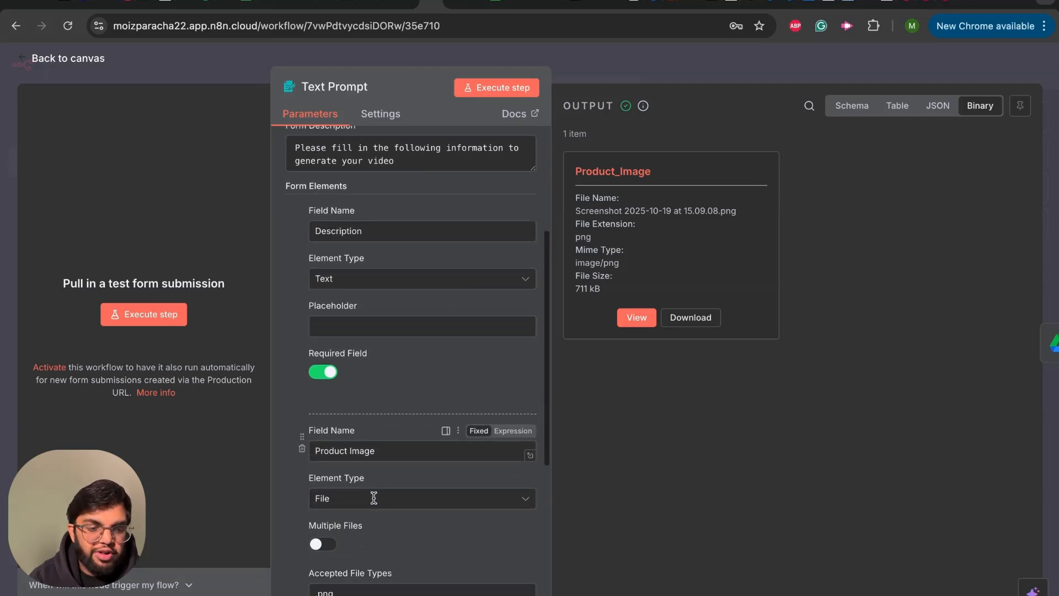
{"action": "scroll", "coordinate": [357, 512], "scroll_direction": "up", "scroll_amount": 4}
{"action": "left_click", "coordinate": [147, 315]}
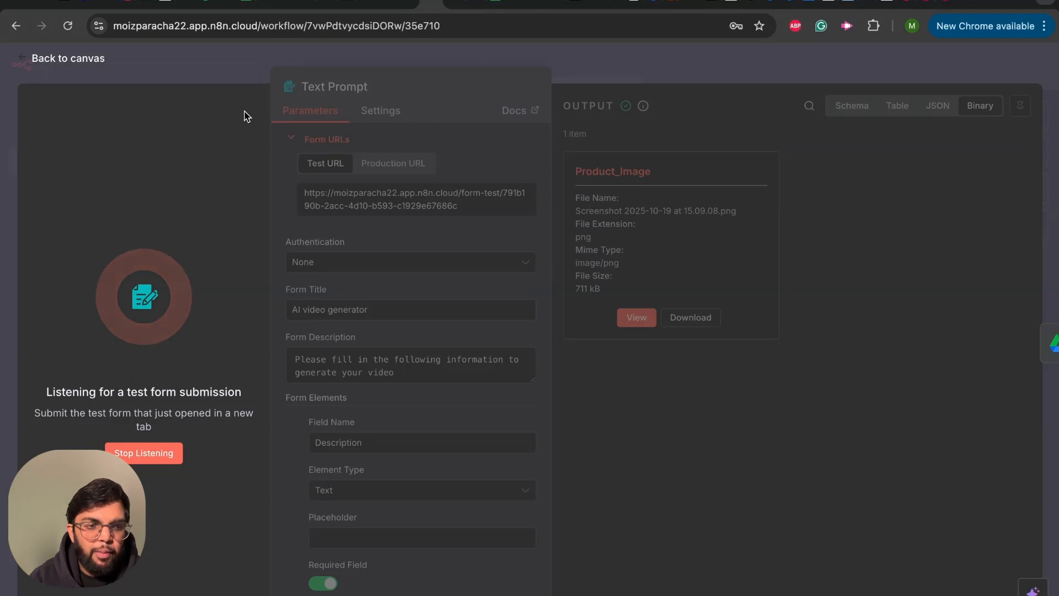
{"action": "key", "text": "Escape"}
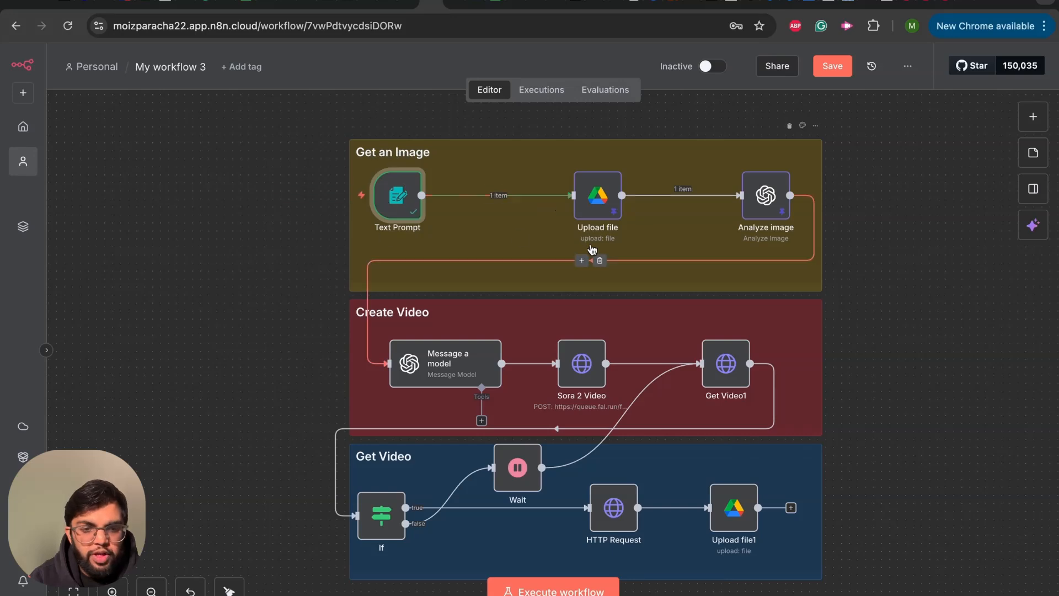
- Review the parameters of the Upload file and Analyze image nodes in the Get an Image section
{"action": "double_click", "coordinate": [596, 205]}
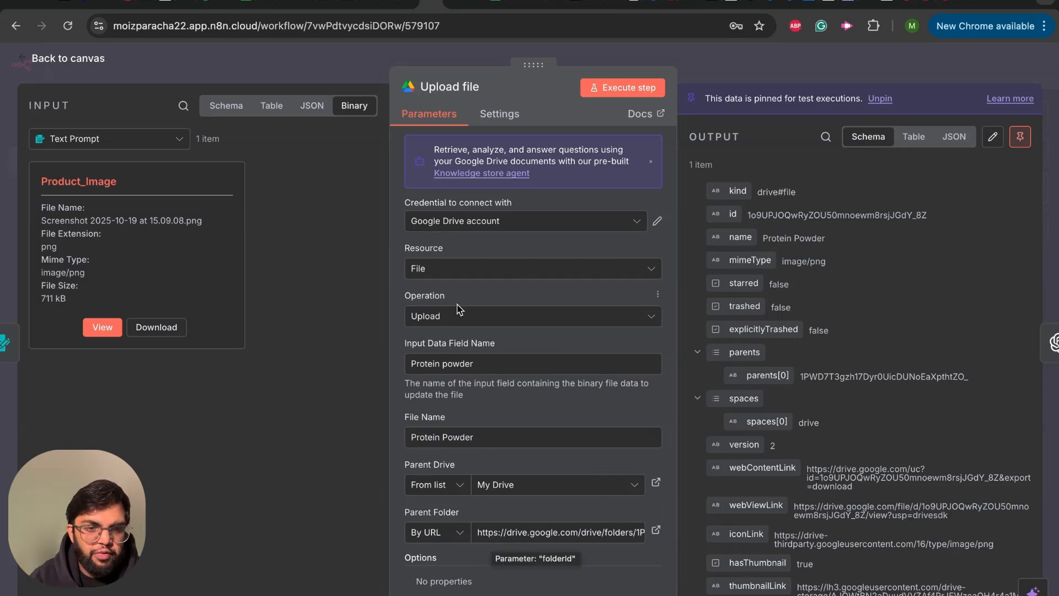
{"action": "left_click", "coordinate": [272, 68]}
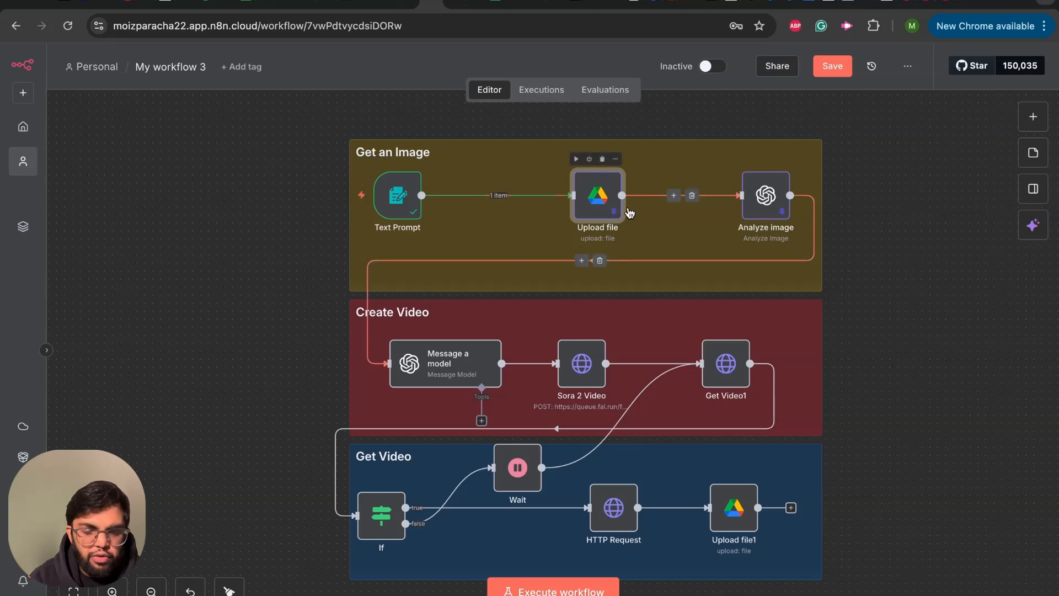
{"action": "left_click", "coordinate": [763, 212]}
{"action": "double_click", "coordinate": [763, 212]}
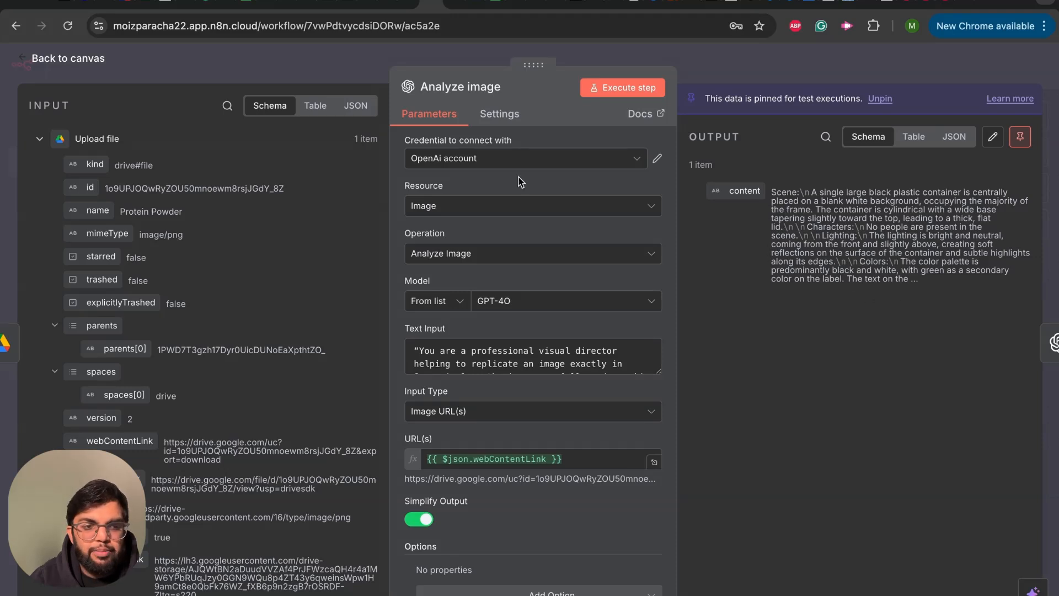
{"action": "left_click", "coordinate": [20, 59]}
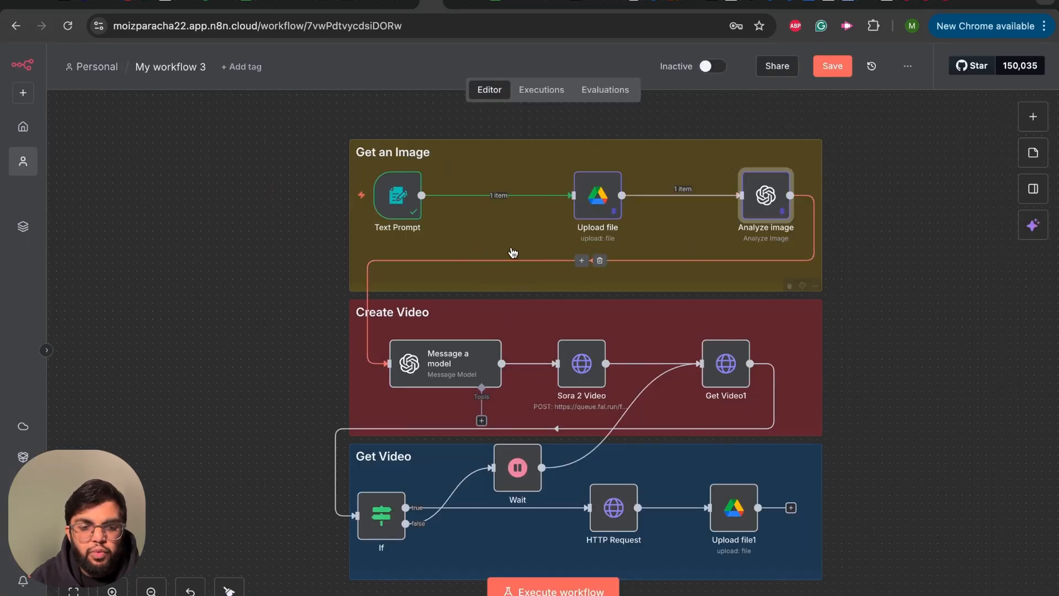
- View the Message a model node's parameters in the Create Video section and return to the canvas
{"action": "left_click", "coordinate": [436, 375]}
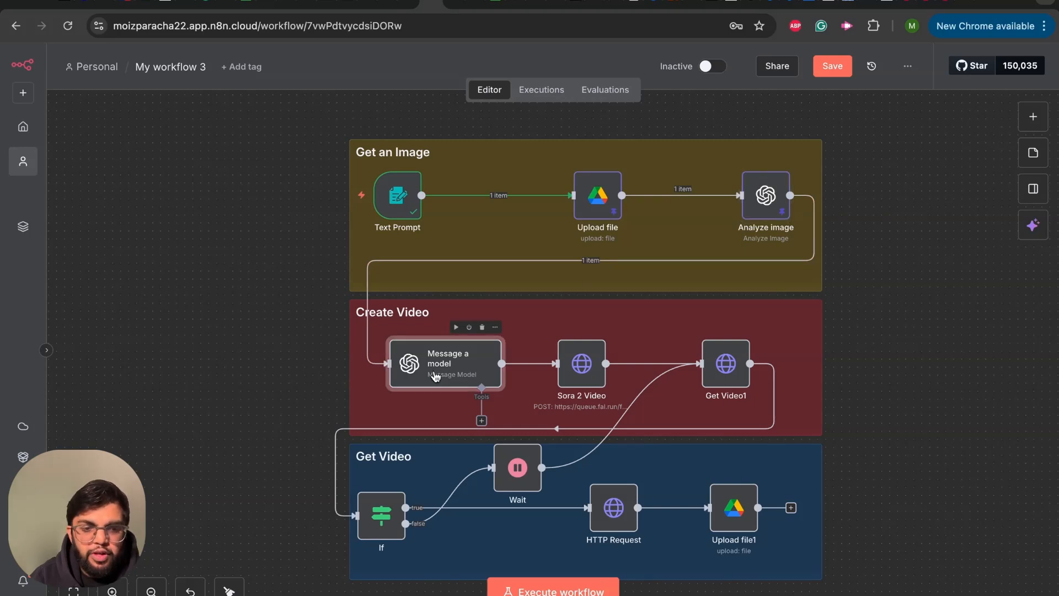
{"action": "double_click", "coordinate": [436, 374]}
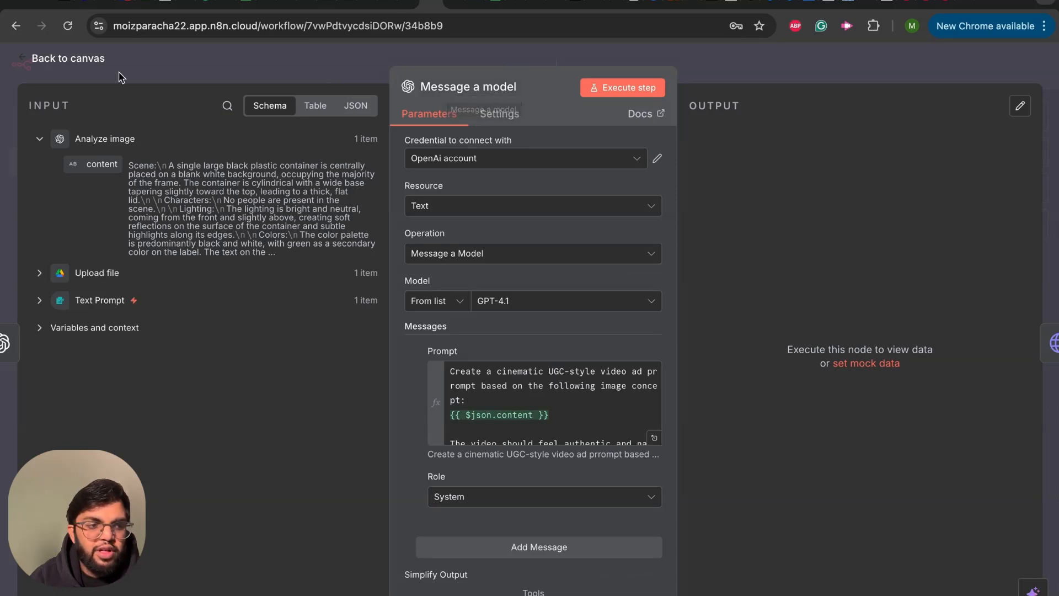
{"action": "left_click", "coordinate": [26, 62]}
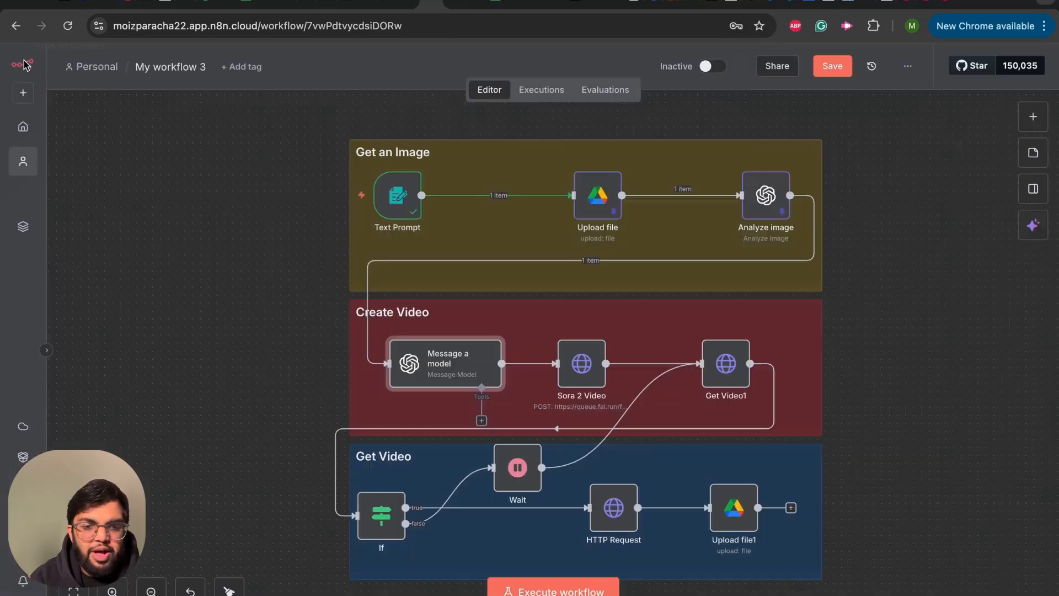
- Search the node library for "open" and locate the Message a model text action under OpenAI
{"action": "left_click", "coordinate": [1034, 117]}
{"action": "type", "text": "open"}
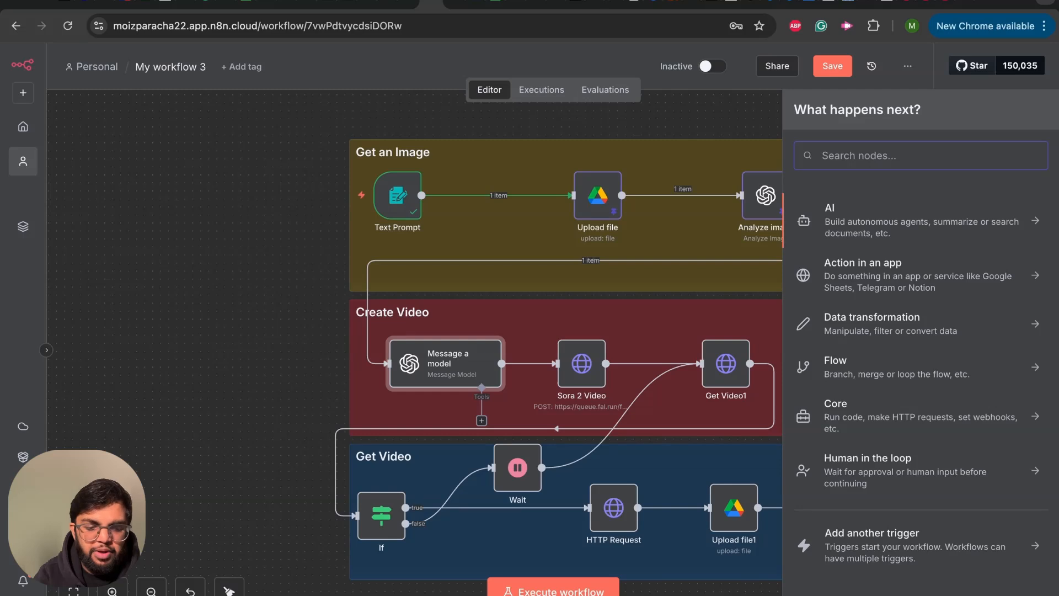
{"action": "left_click", "coordinate": [1024, 218]}
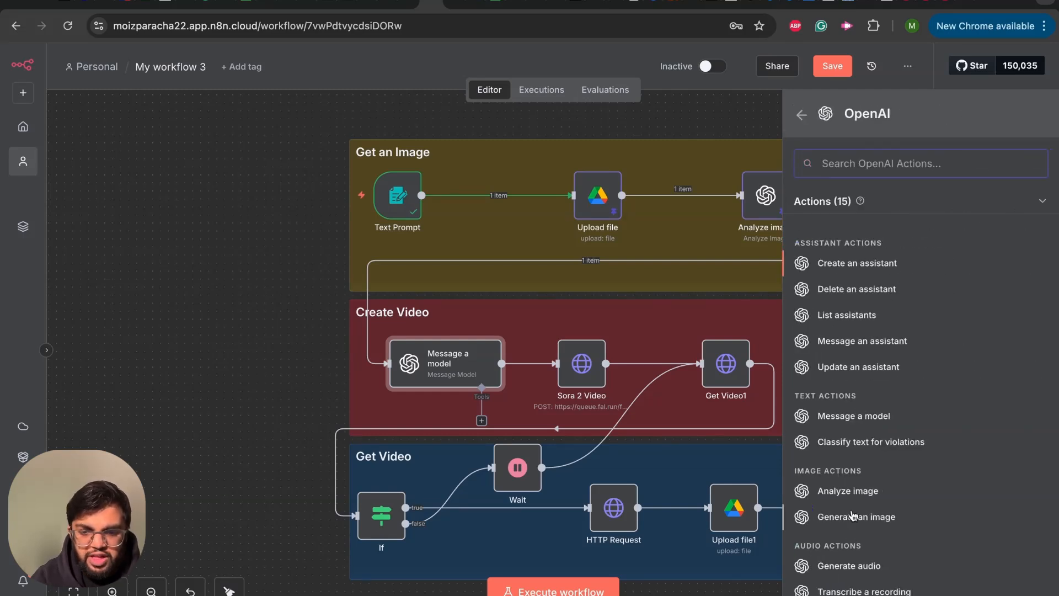
{"action": "left_click", "coordinate": [844, 417]}
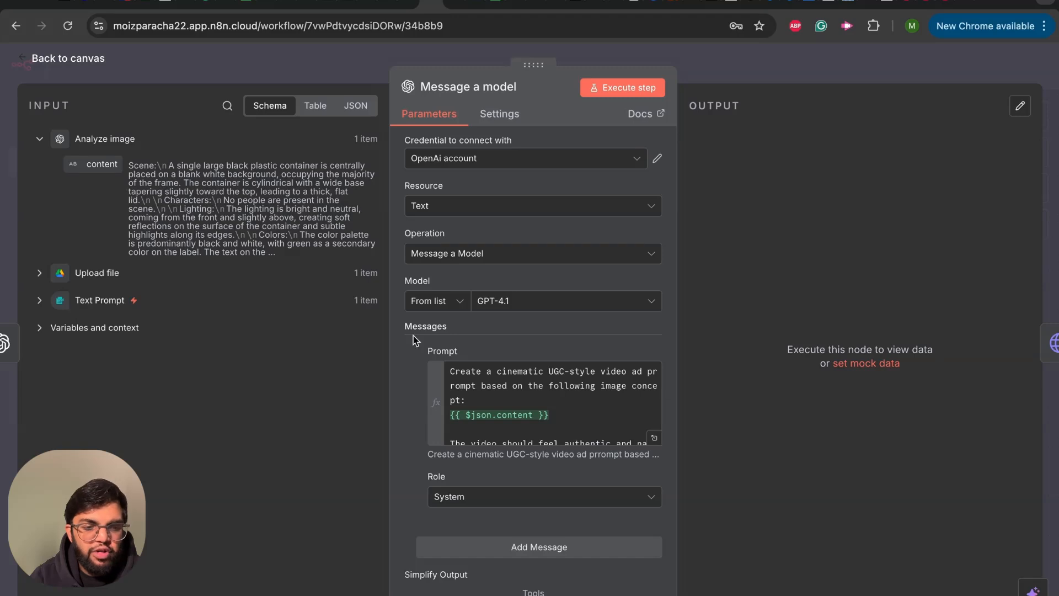
- Read through the Message a model node's prompt, check its role, output and option settings, and return to the canvas
{"action": "left_click", "coordinate": [492, 400]}
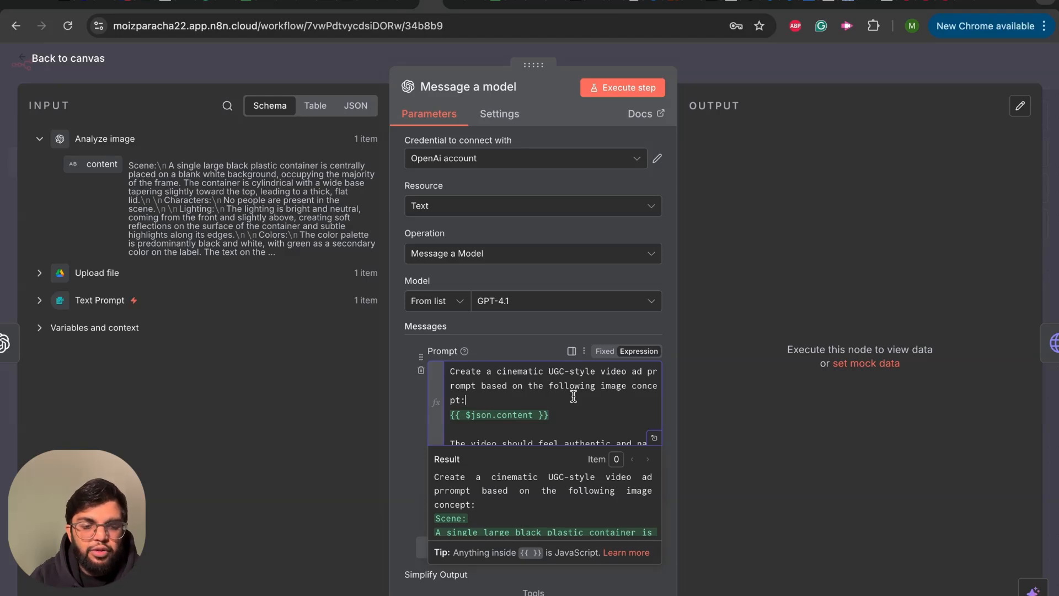
{"action": "scroll", "coordinate": [589, 401], "scroll_direction": "down", "scroll_amount": 2}
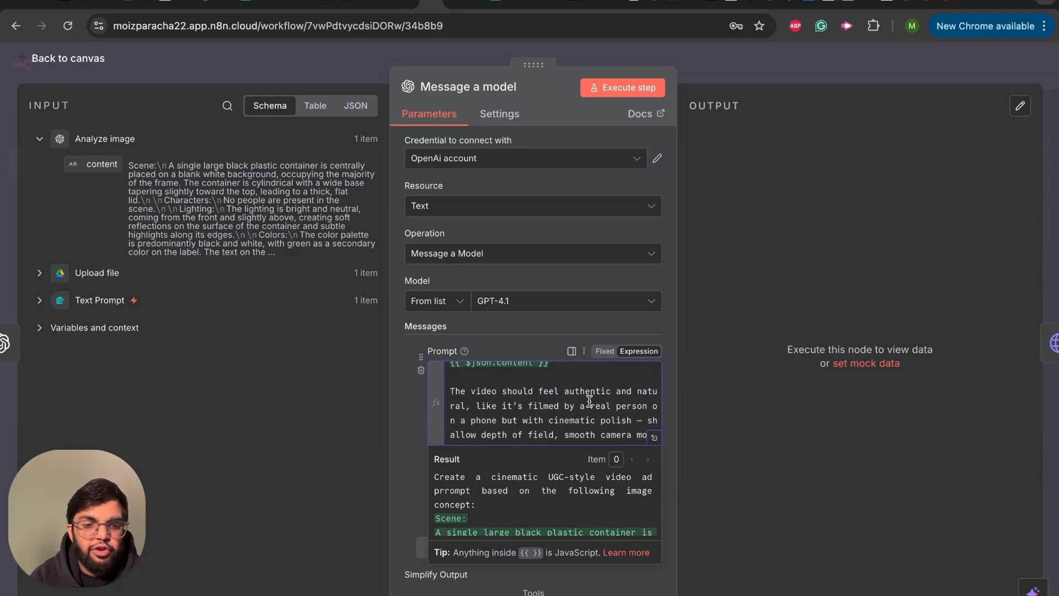
{"action": "scroll", "coordinate": [589, 401], "scroll_direction": "up", "scroll_amount": 1}
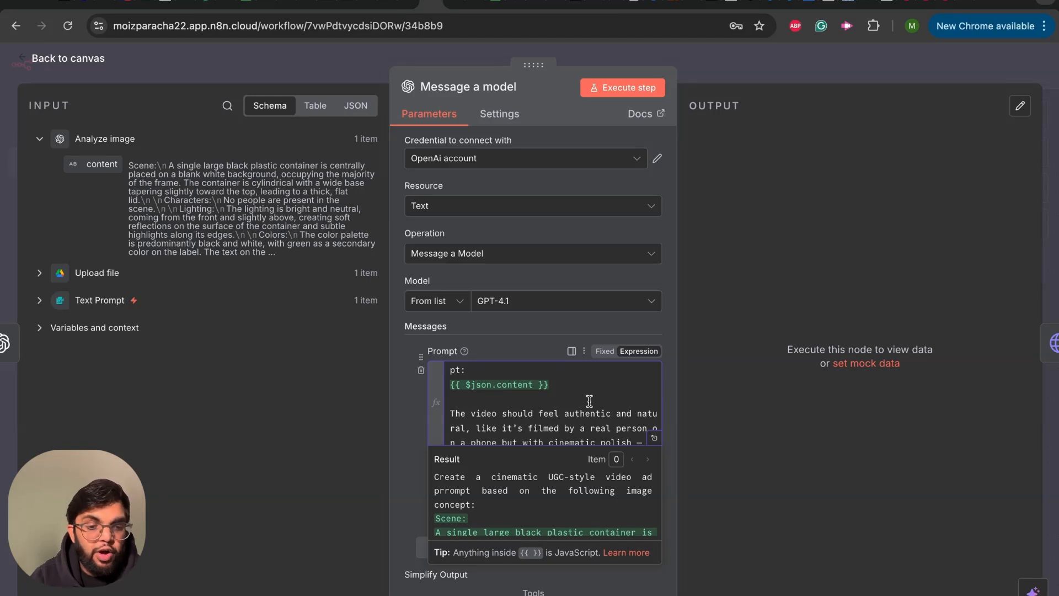
{"action": "scroll", "coordinate": [589, 401], "scroll_direction": "down", "scroll_amount": 5}
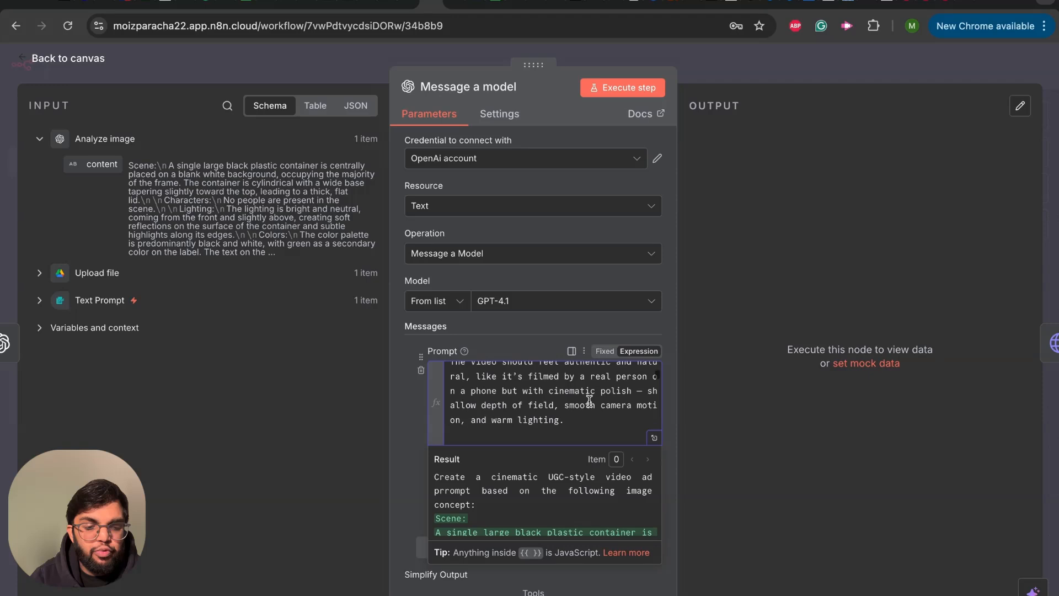
{"action": "scroll", "coordinate": [589, 401], "scroll_direction": "down", "scroll_amount": 5}
{"action": "scroll", "coordinate": [589, 401], "scroll_direction": "down", "scroll_amount": 5}
{"action": "scroll", "coordinate": [589, 401], "scroll_direction": "down", "scroll_amount": 1}
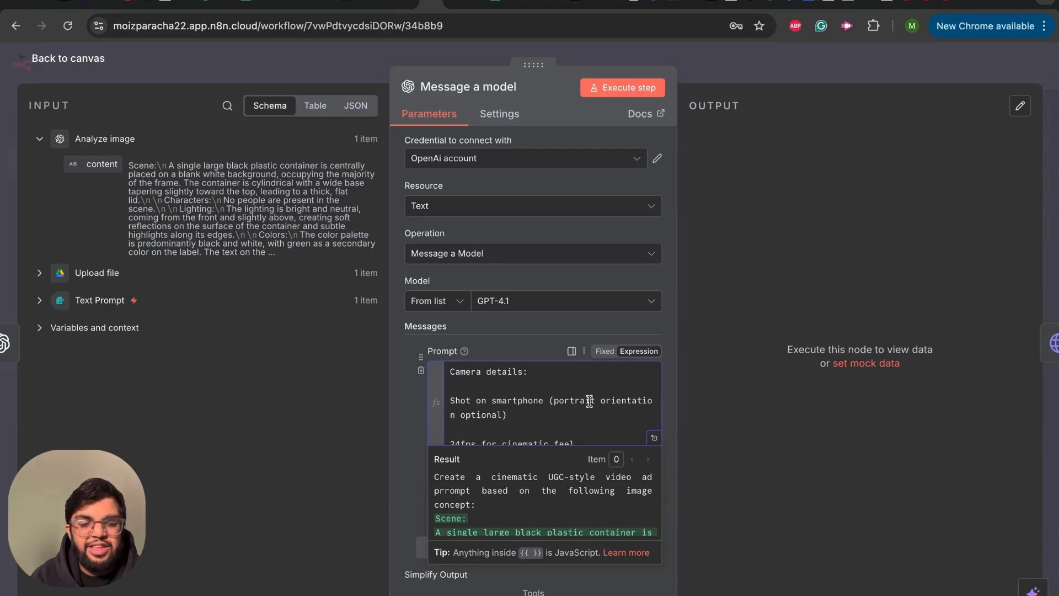
{"action": "scroll", "coordinate": [589, 401], "scroll_direction": "down", "scroll_amount": 4}
{"action": "scroll", "coordinate": [552, 401], "scroll_direction": "up", "scroll_amount": 2}
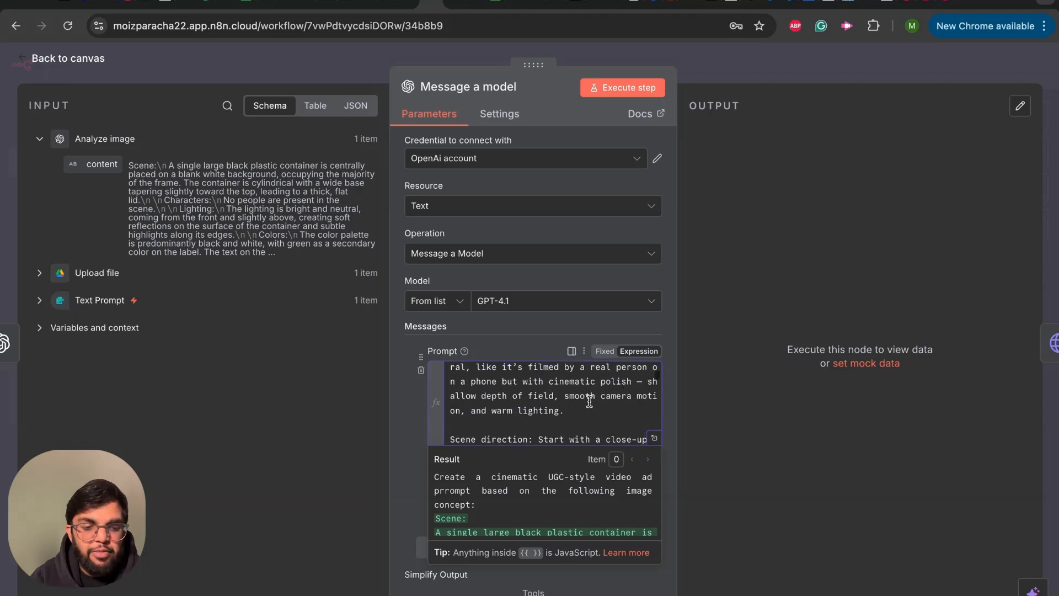
{"action": "left_click", "coordinate": [406, 419]}
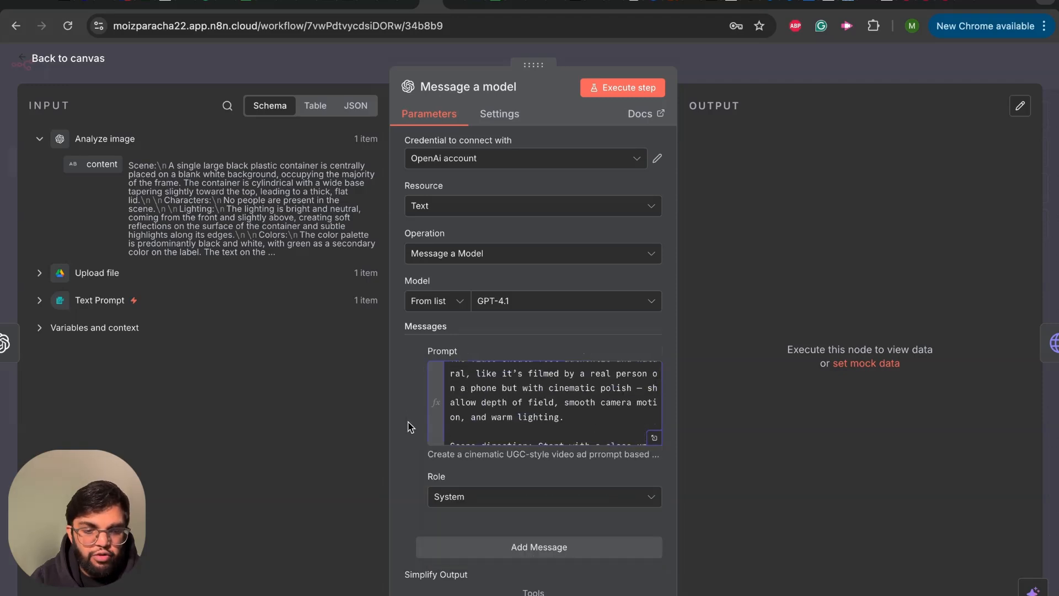
{"action": "scroll", "coordinate": [554, 484], "scroll_direction": "down", "scroll_amount": 5}
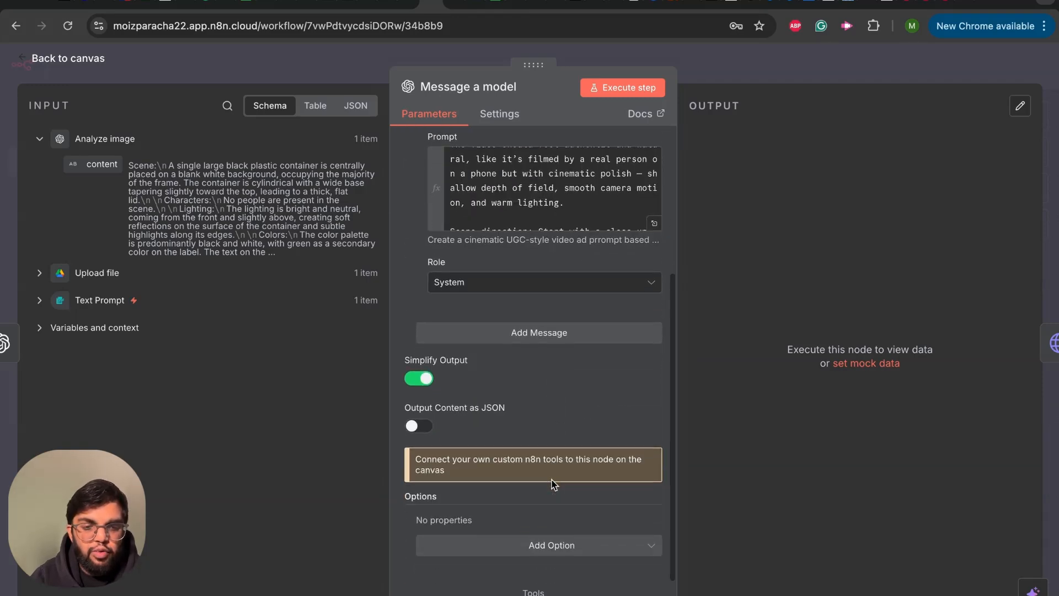
{"action": "scroll", "coordinate": [554, 484], "scroll_direction": "up", "scroll_amount": 5}
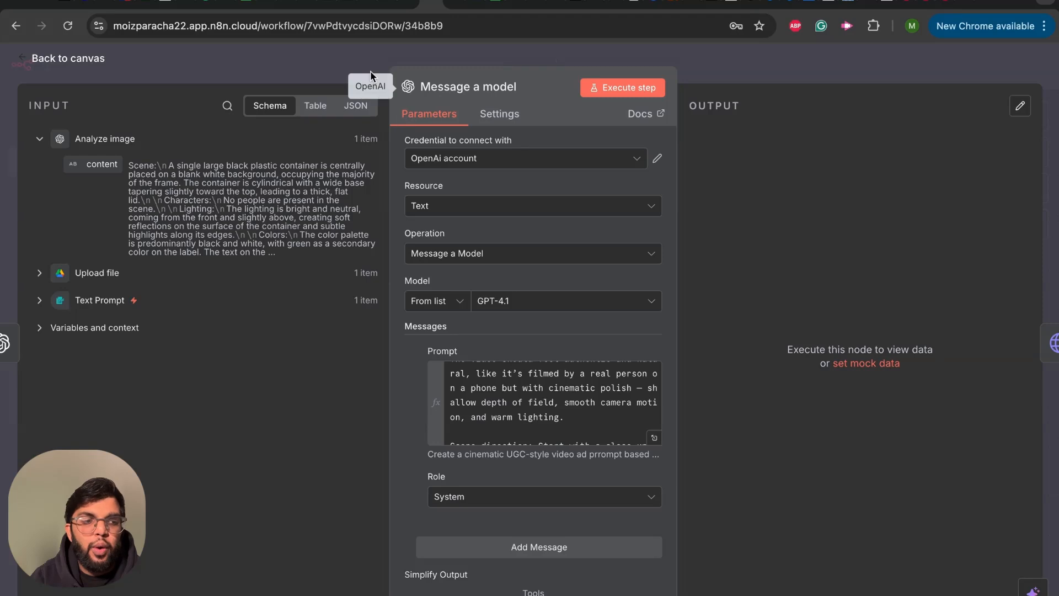
{"action": "left_click", "coordinate": [21, 59]}
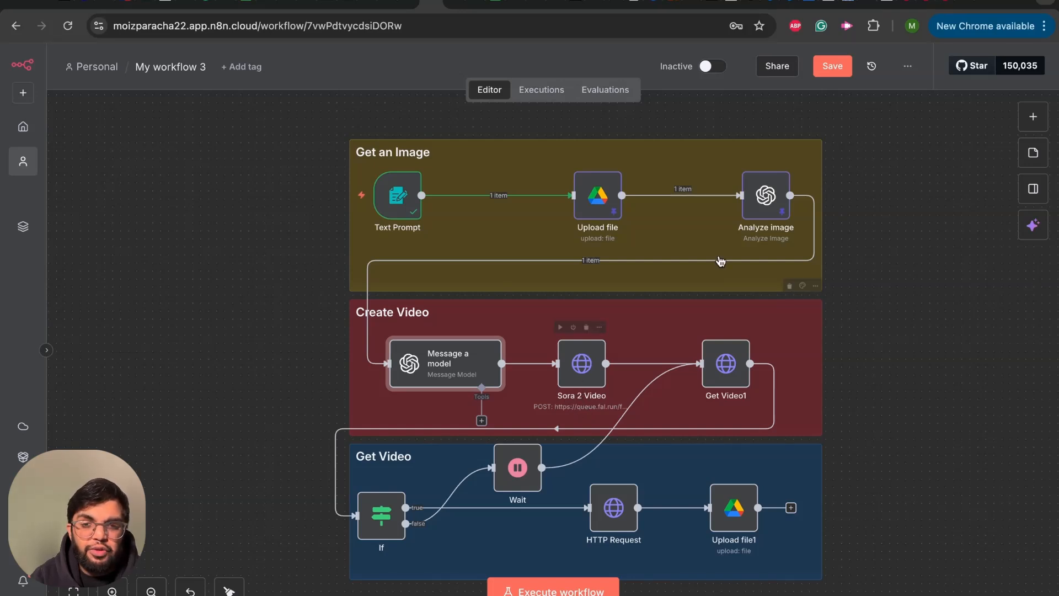
- Switch to the Sora 2 Text to Video page on fal.ai and examine its endpoint variants and playground input settings
{"action": "left_click", "coordinate": [938, 4]}
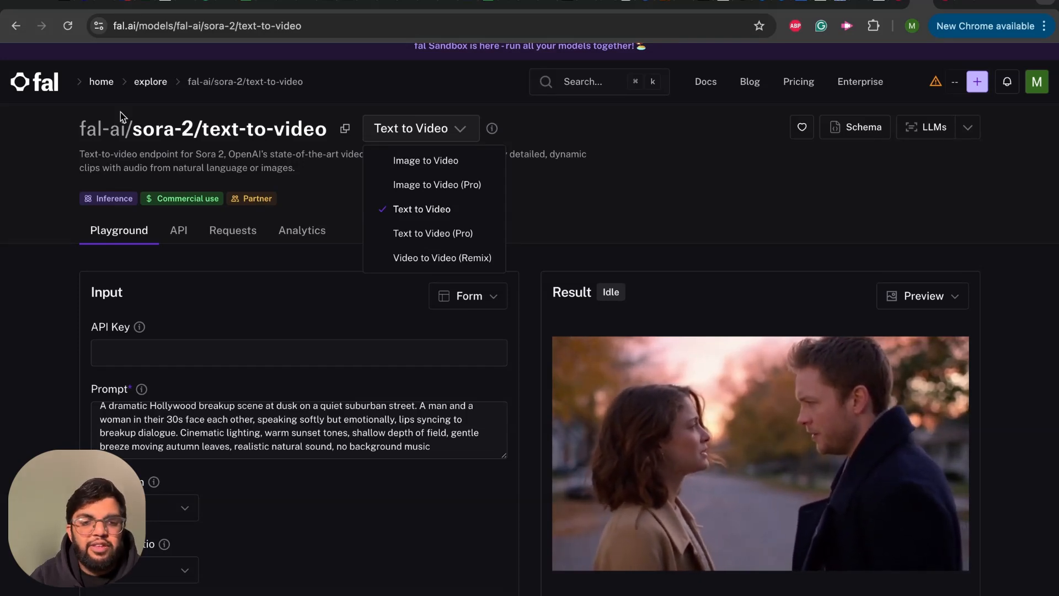
{"action": "left_click", "coordinate": [620, 182]}
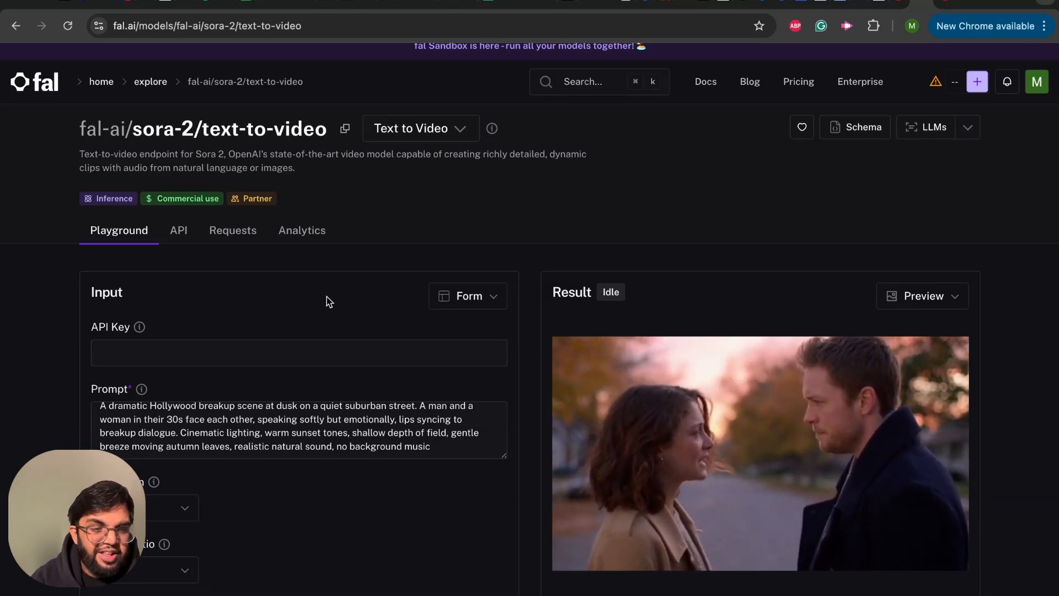
{"action": "scroll", "coordinate": [328, 301], "scroll_direction": "down", "scroll_amount": 1}
{"action": "scroll", "coordinate": [327, 296], "scroll_direction": "down", "scroll_amount": 1}
{"action": "scroll", "coordinate": [215, 386], "scroll_direction": "down", "scroll_amount": 2}
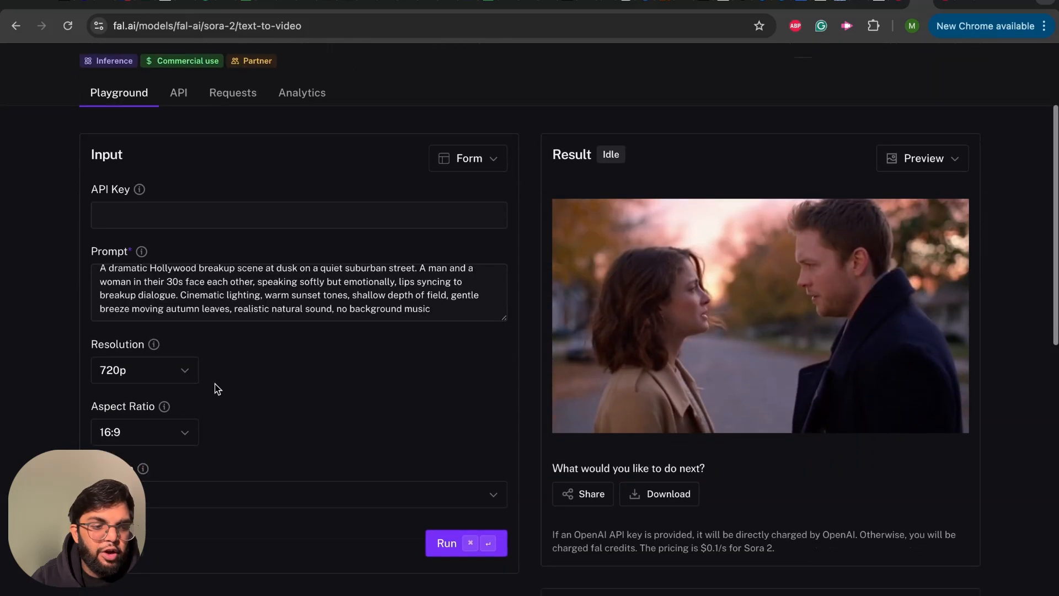
{"action": "scroll", "coordinate": [215, 386], "scroll_direction": "up", "scroll_amount": 2}
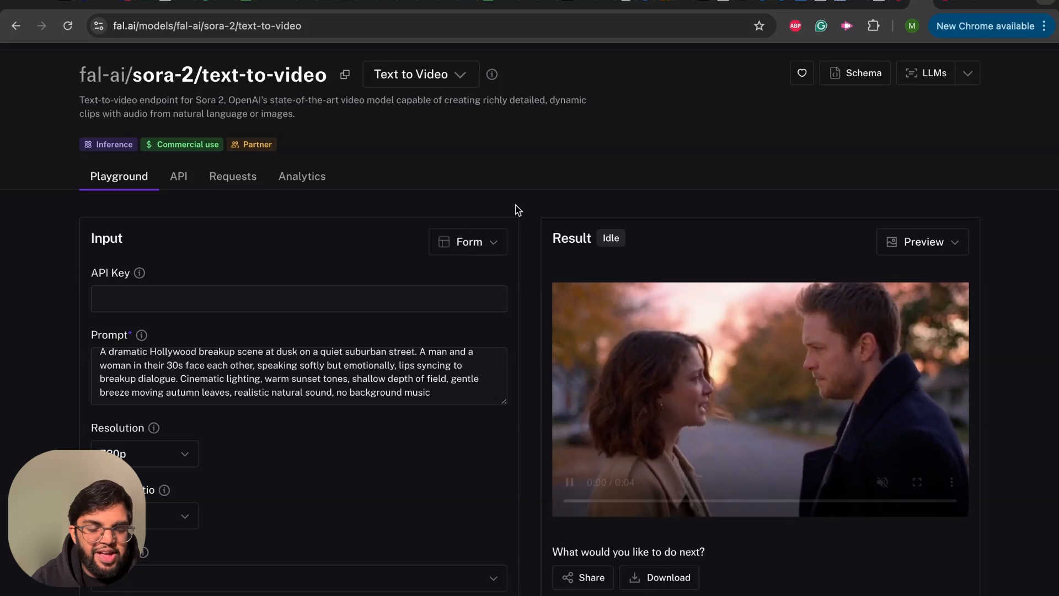
- Switch back to the n8n workflow and view the Sora 2 Video node's parameters
{"action": "scroll", "coordinate": [517, 209], "scroll_direction": "up", "scroll_amount": 1}
{"action": "scroll", "coordinate": [518, 210], "scroll_direction": "up", "scroll_amount": 1}
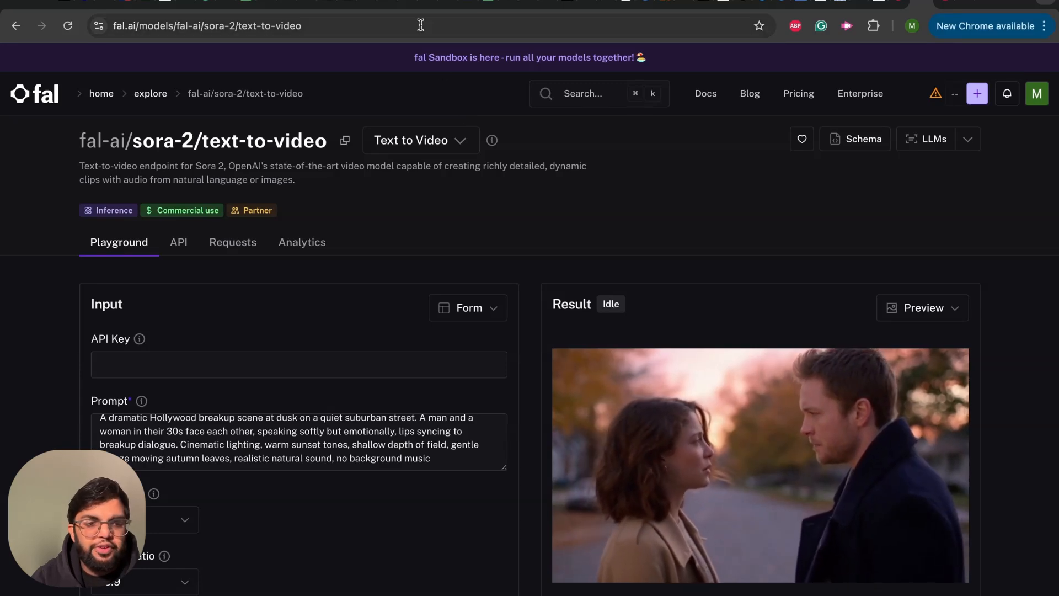
{"action": "left_click", "coordinate": [422, 2]}
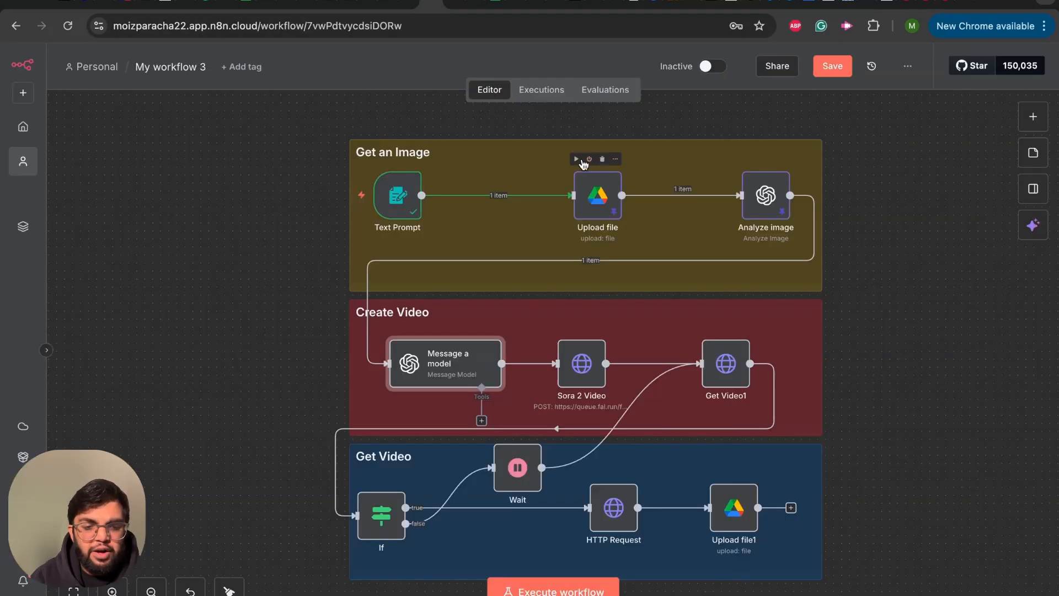
{"action": "left_click", "coordinate": [577, 375]}
{"action": "double_click", "coordinate": [577, 374]}
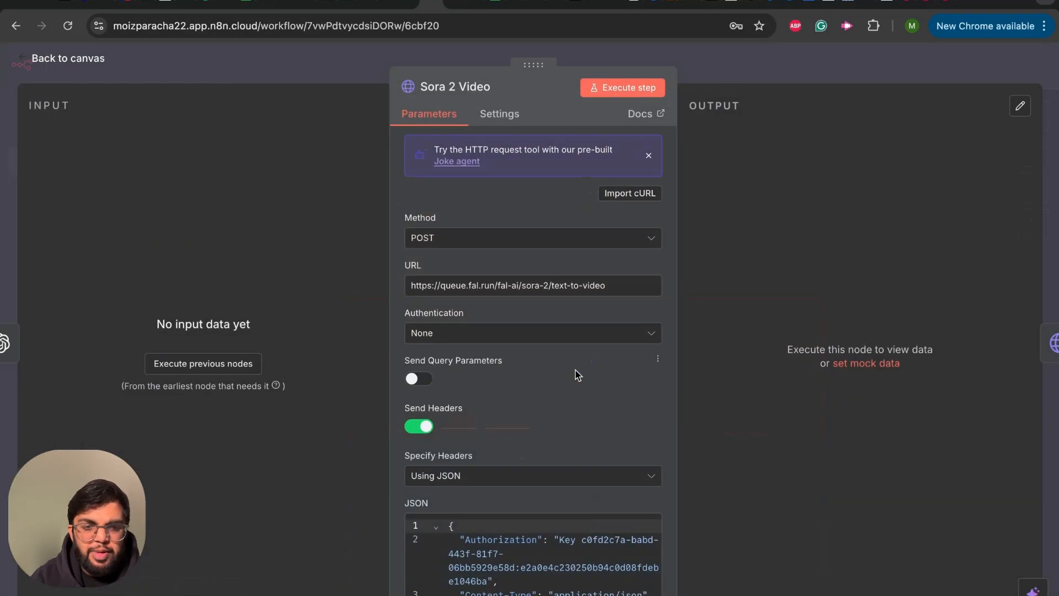
- Return to the canvas and search the node library for "htt" to locate the HTTP Request node
{"action": "left_click", "coordinate": [28, 65]}
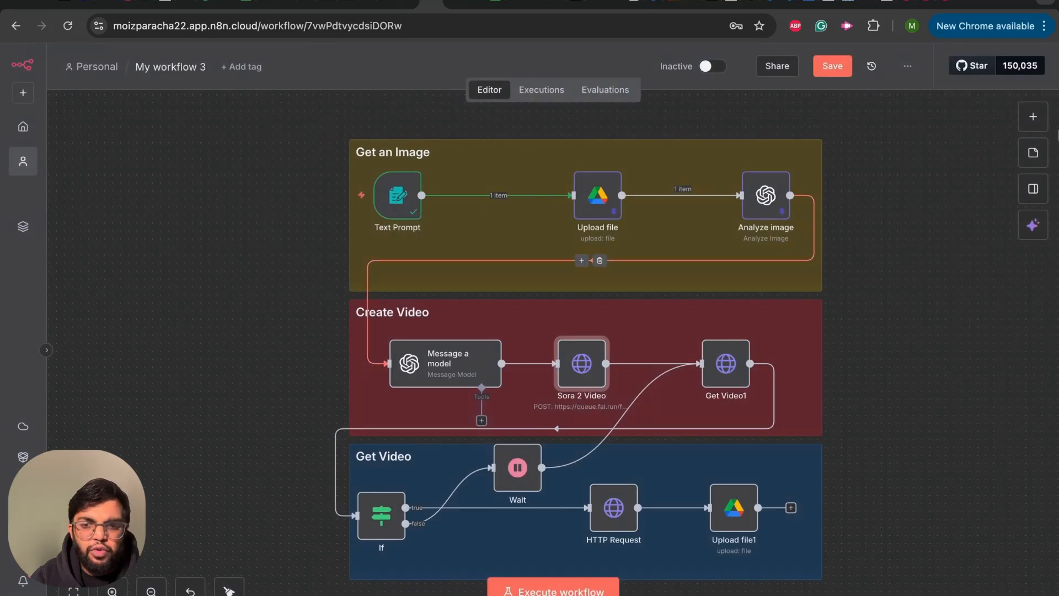
{"action": "left_click", "coordinate": [1032, 117]}
{"action": "type", "text": "htt"}
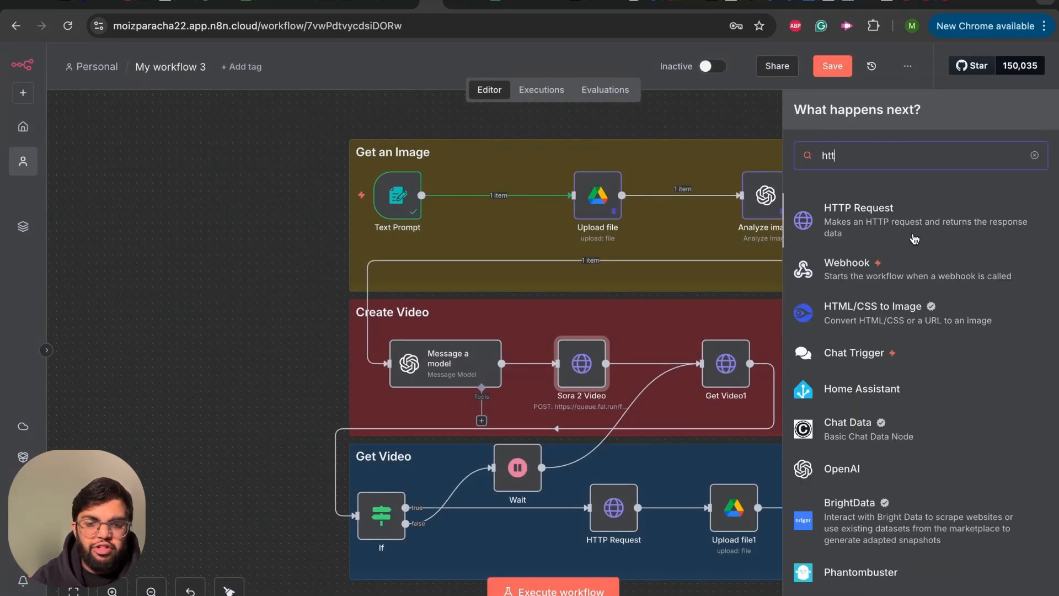
- Examine the request method and the fal.ai text-to-video endpoint URL in the Sora 2 Video node
{"action": "double_click", "coordinate": [580, 370]}
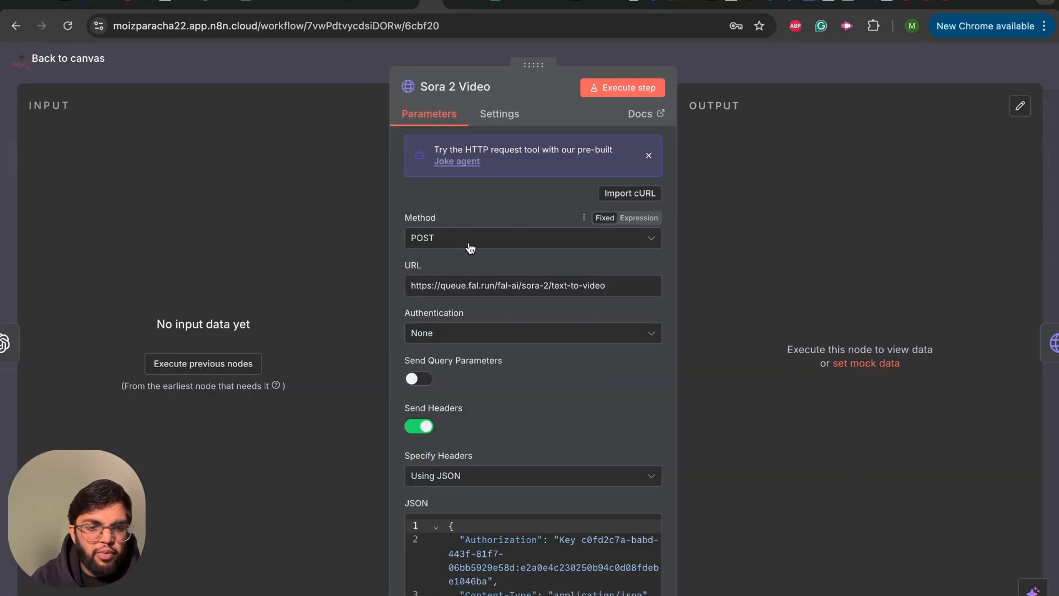
{"action": "double_click", "coordinate": [455, 286]}
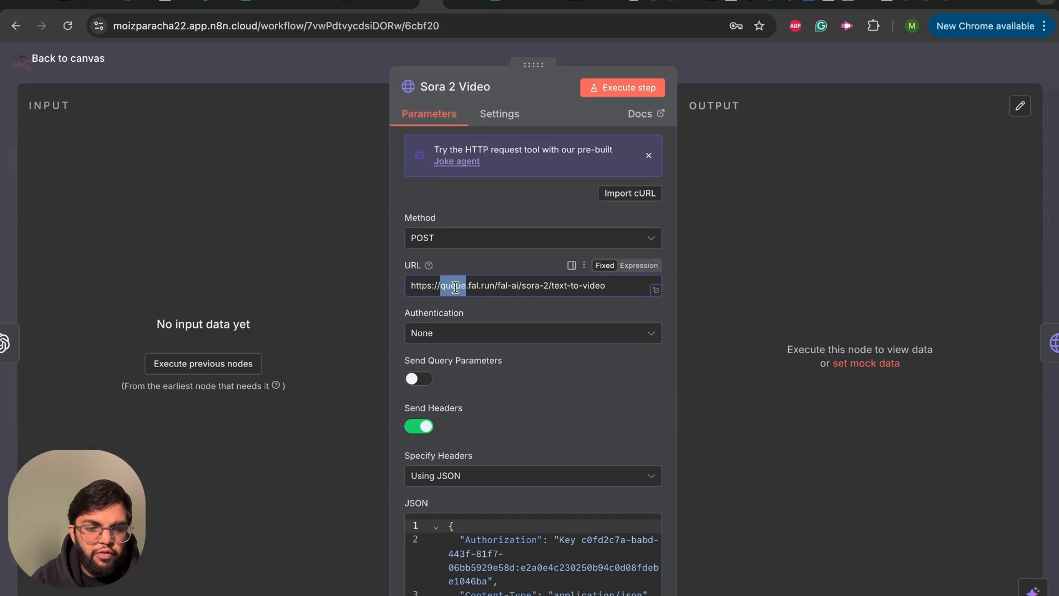
{"action": "left_click_drag", "start_coordinate": [617, 293], "coordinate": [403, 286]}
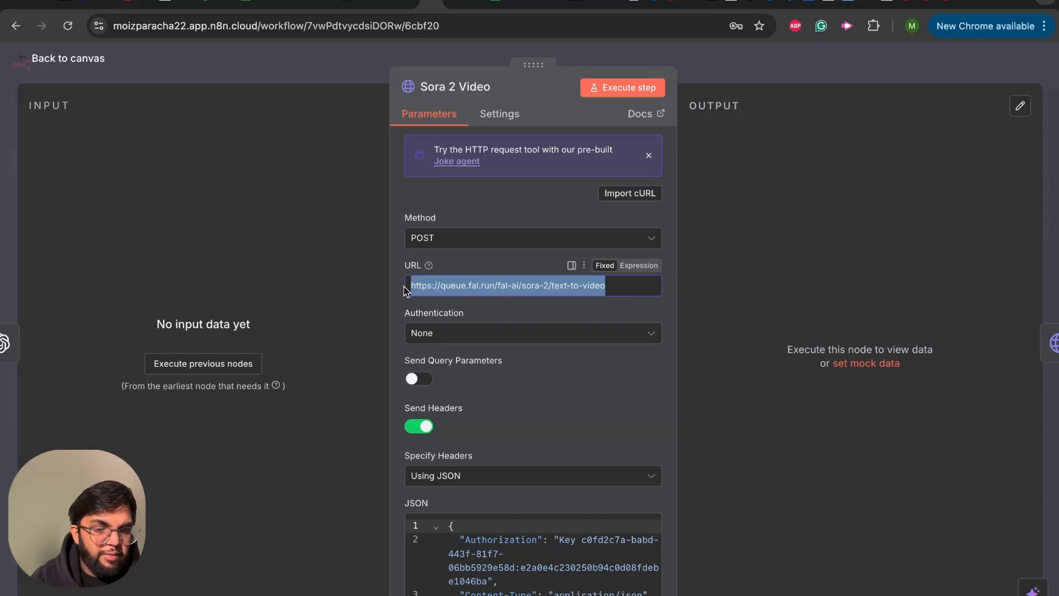
{"action": "left_click", "coordinate": [534, 286]}
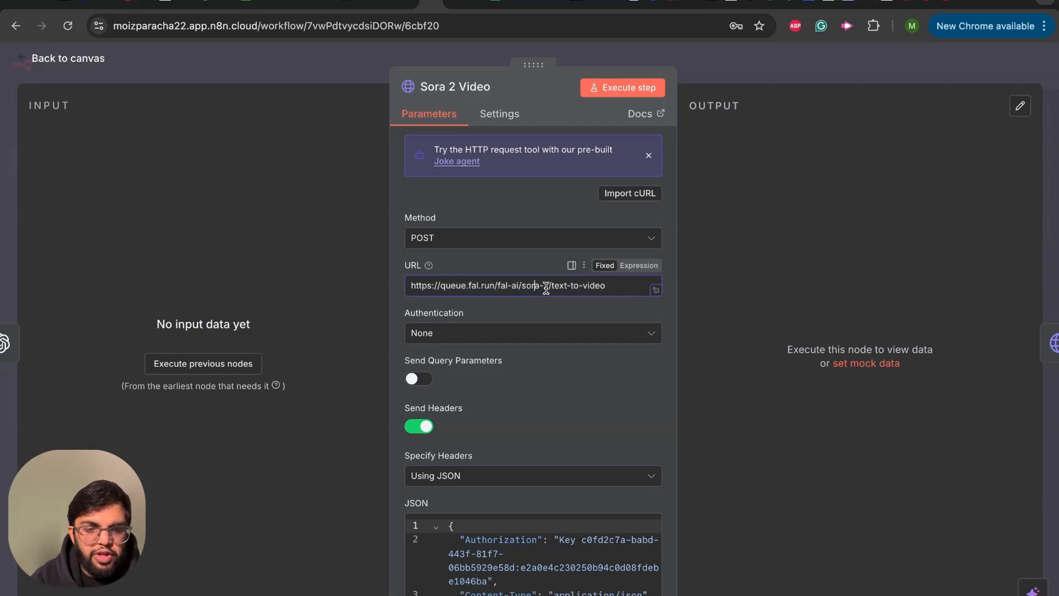
{"action": "left_click_drag", "start_coordinate": [608, 287], "coordinate": [403, 290]}
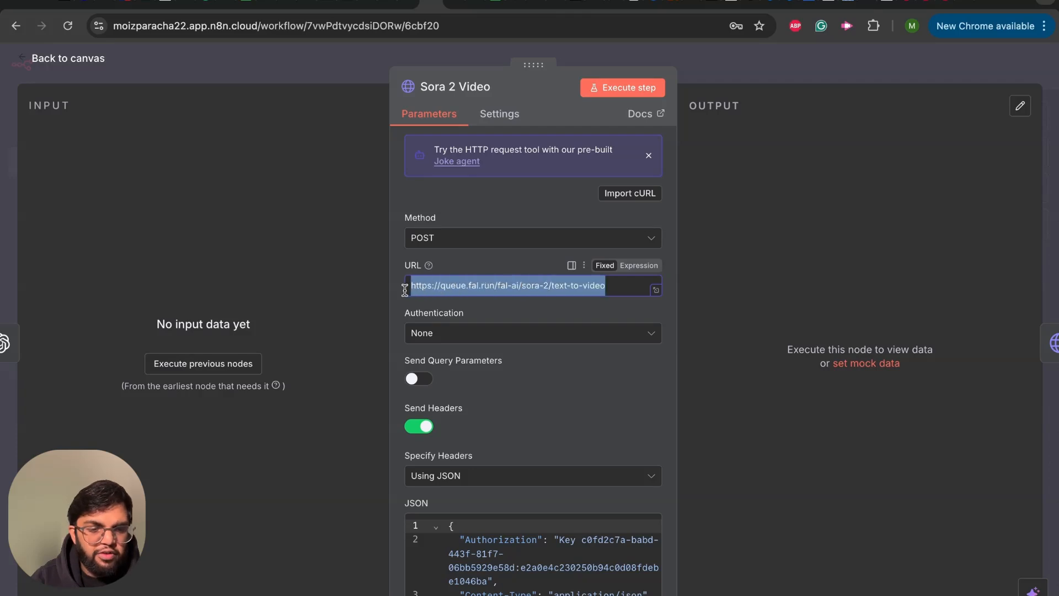
- Review the Sora 2 Video node's JSON headers and the prompt expression in its JSON body
{"action": "scroll", "coordinate": [455, 243], "scroll_direction": "down", "scroll_amount": 3}
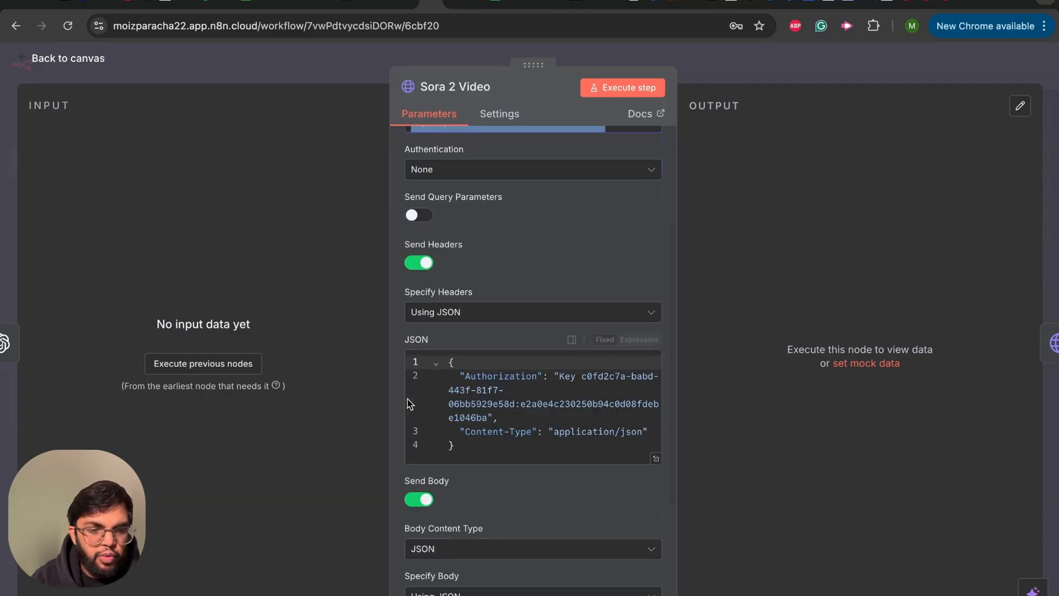
{"action": "left_click", "coordinate": [450, 362]}
{"action": "left_click_drag", "start_coordinate": [450, 361], "coordinate": [570, 454]}
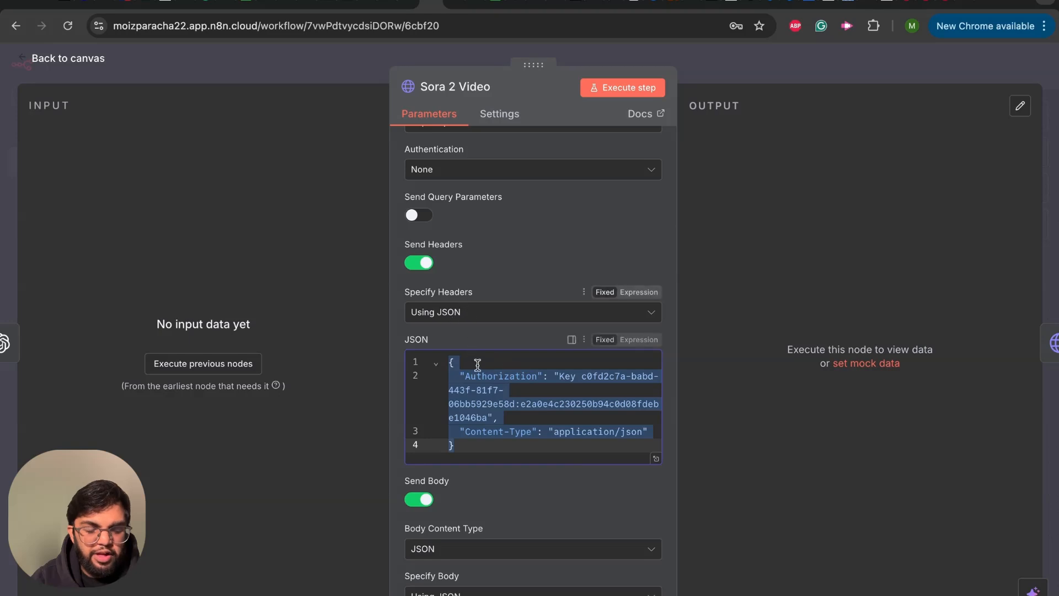
{"action": "scroll", "coordinate": [478, 364], "scroll_direction": "down", "scroll_amount": 3}
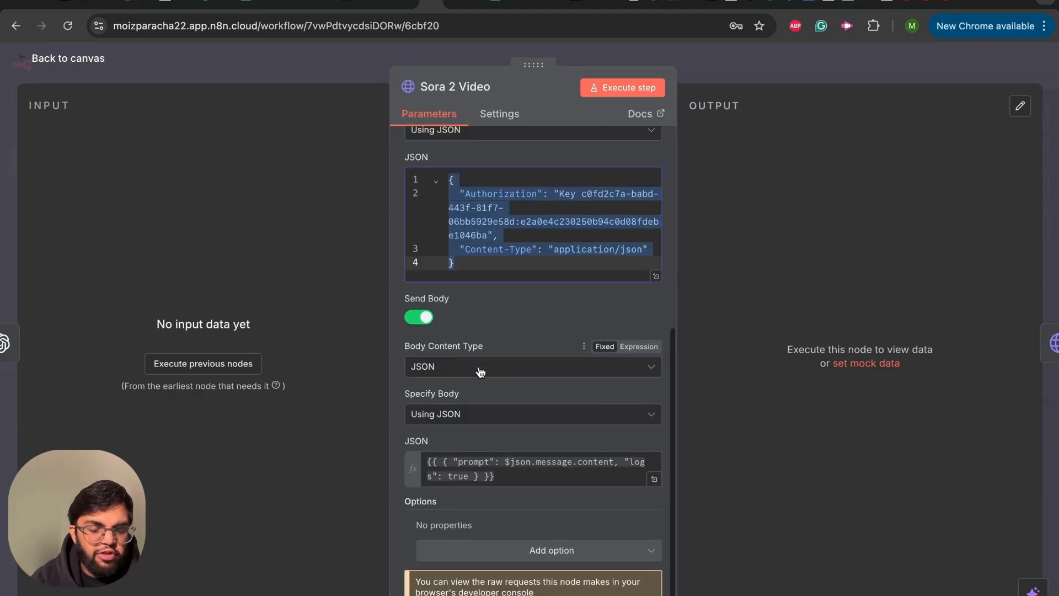
{"action": "left_click", "coordinate": [507, 477]}
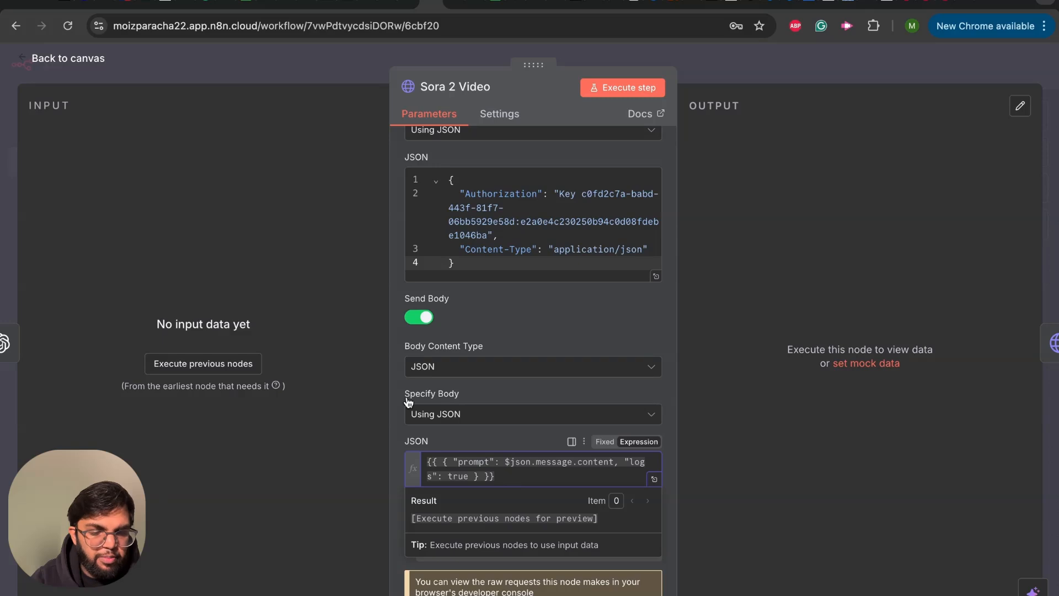
- Run the Sora 2 Video node with its previous nodes, compare its input and output with the request settings, and return to the canvas
{"action": "left_click", "coordinate": [196, 369]}
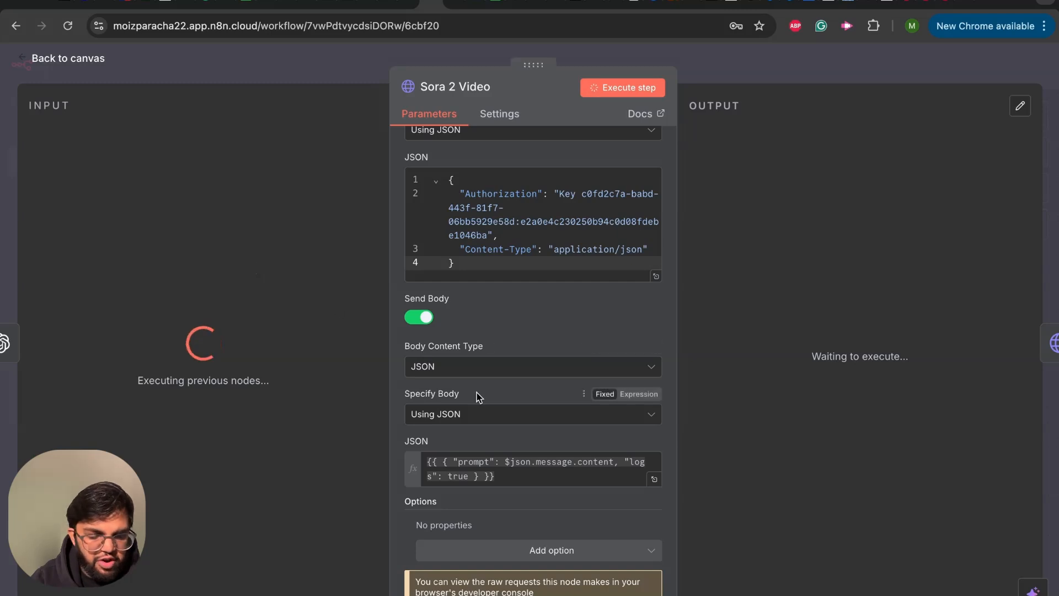
{"action": "scroll", "coordinate": [478, 397], "scroll_direction": "down", "scroll_amount": 1}
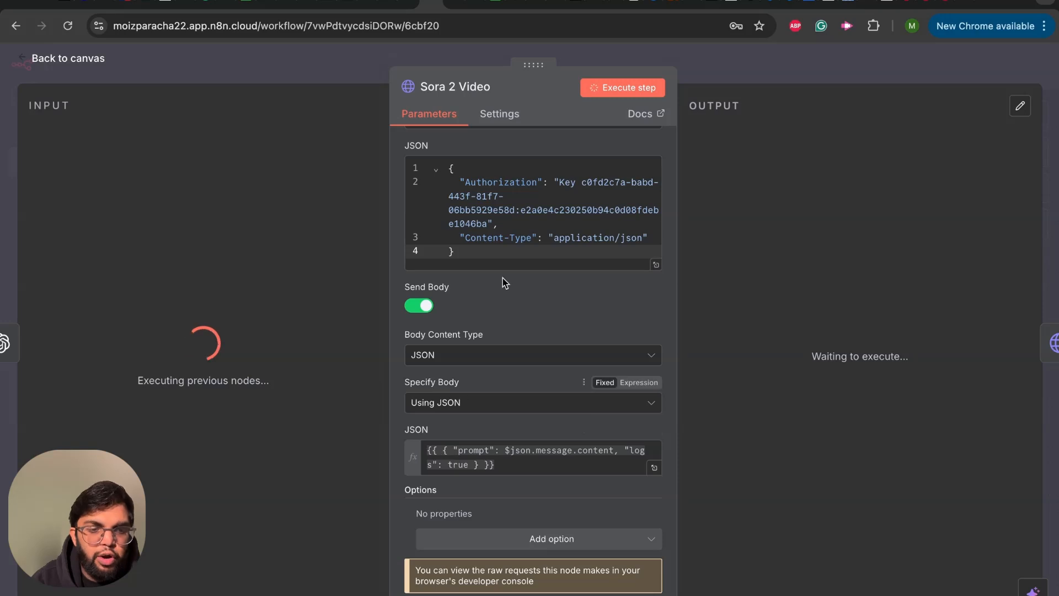
{"action": "scroll", "coordinate": [503, 280], "scroll_direction": "up", "scroll_amount": 5}
{"action": "scroll", "coordinate": [507, 281], "scroll_direction": "up", "scroll_amount": 2}
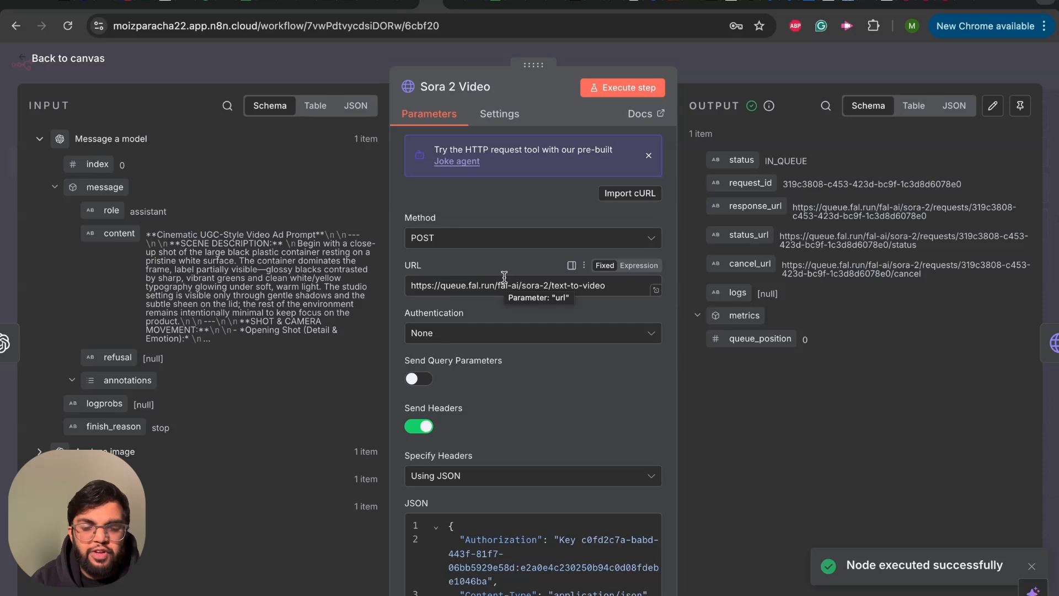
{"action": "scroll", "coordinate": [504, 277], "scroll_direction": "down", "scroll_amount": 5}
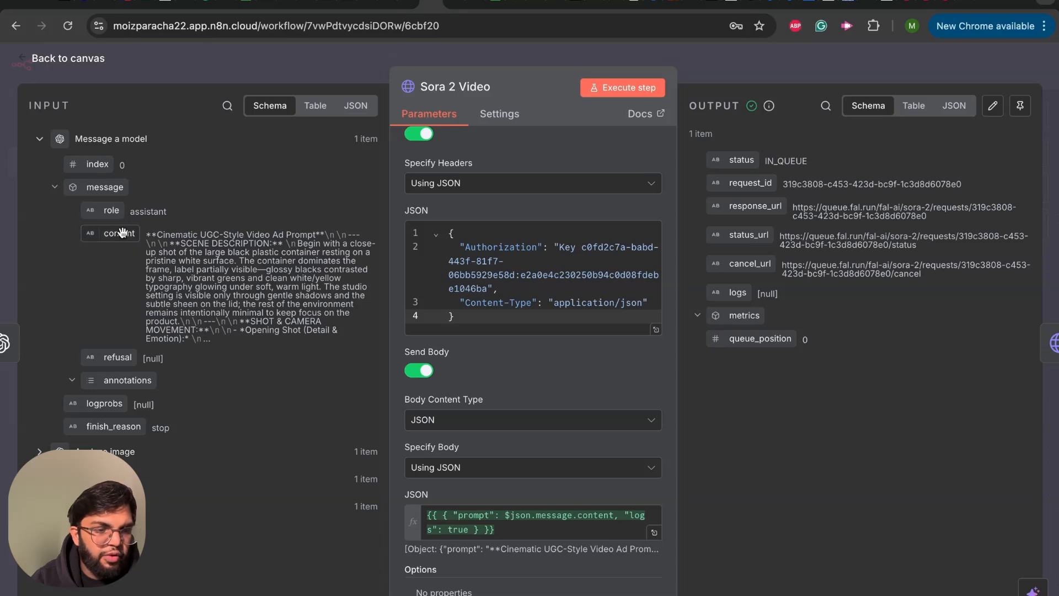
{"action": "scroll", "coordinate": [451, 431], "scroll_direction": "down", "scroll_amount": 3}
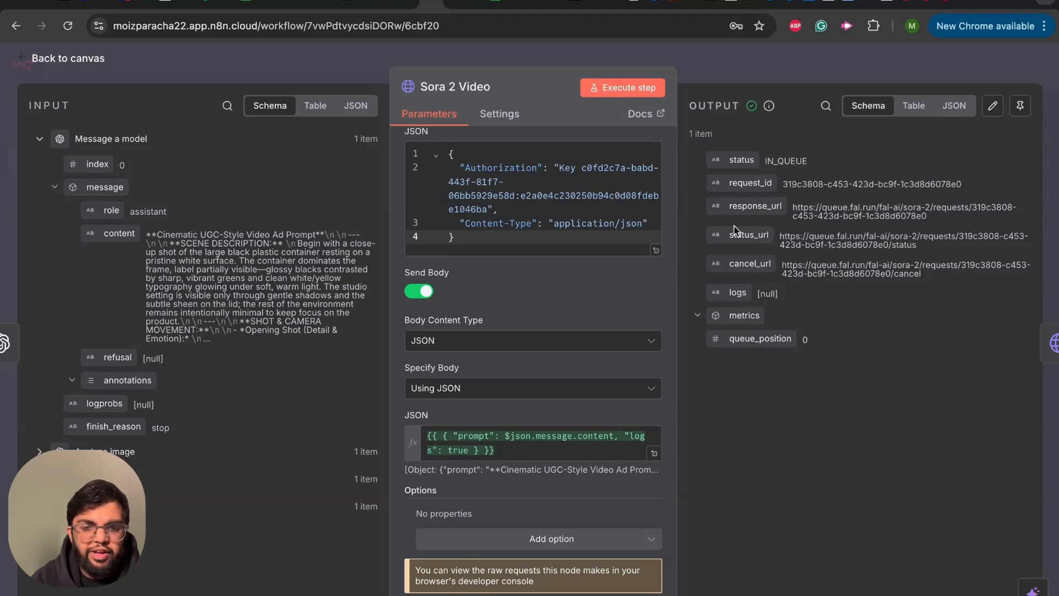
{"action": "left_click", "coordinate": [19, 61]}
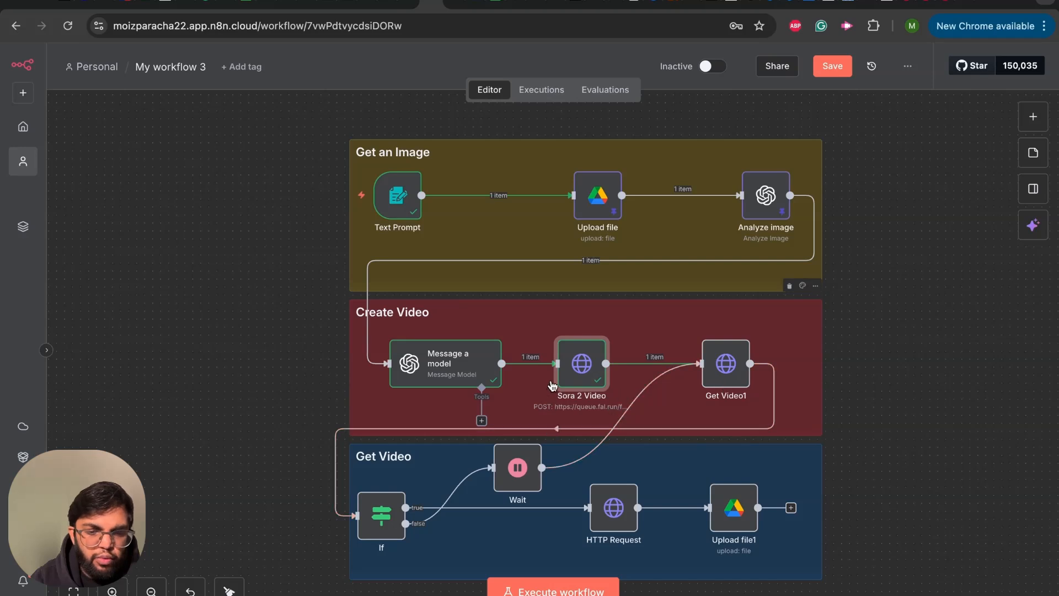
- Rename the Get Video1 node in the Create Video section as "video status"
{"action": "mouse_move", "coordinate": [596, 378]}
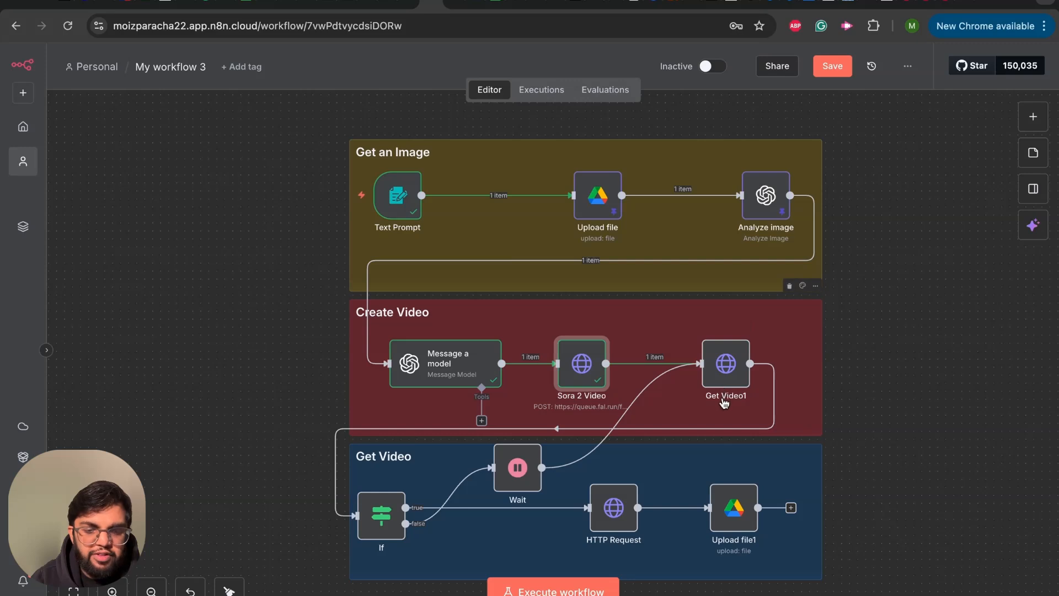
{"action": "left_click", "coordinate": [729, 372]}
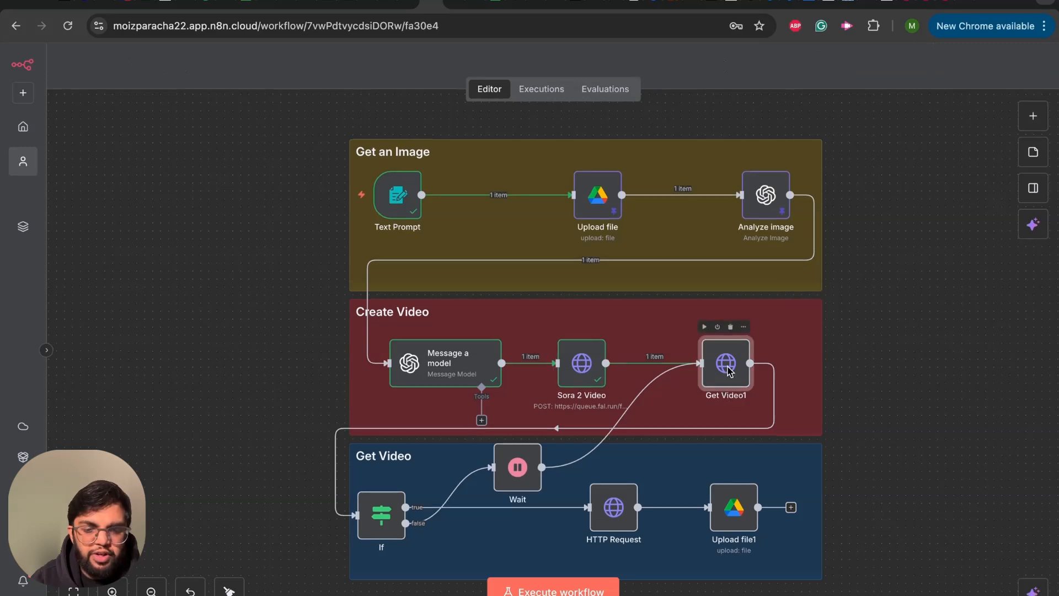
{"action": "double_click", "coordinate": [729, 372]}
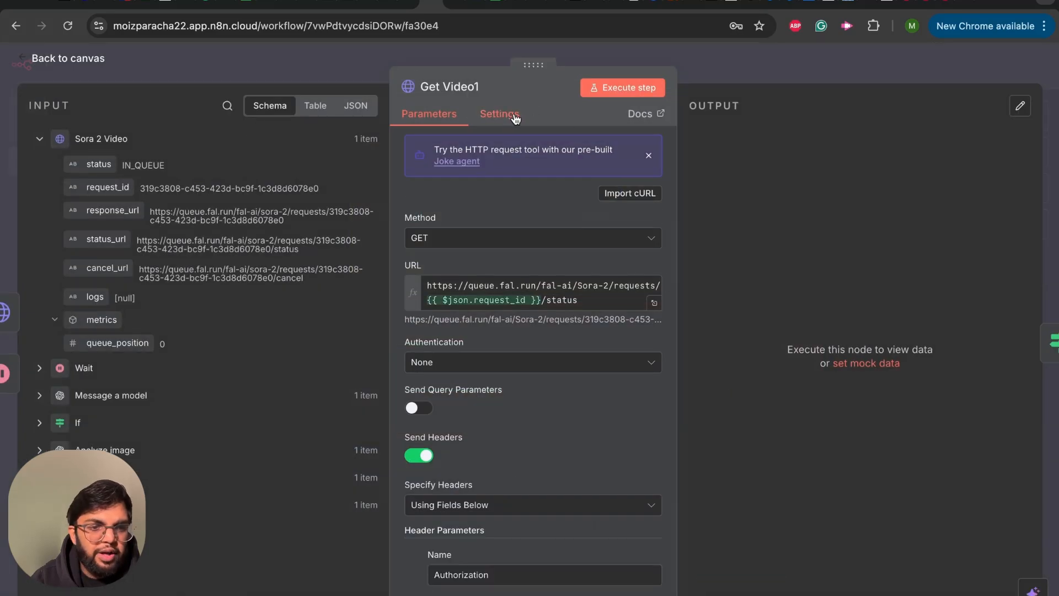
{"action": "left_click", "coordinate": [458, 87]}
{"action": "type", "text": "video s"}
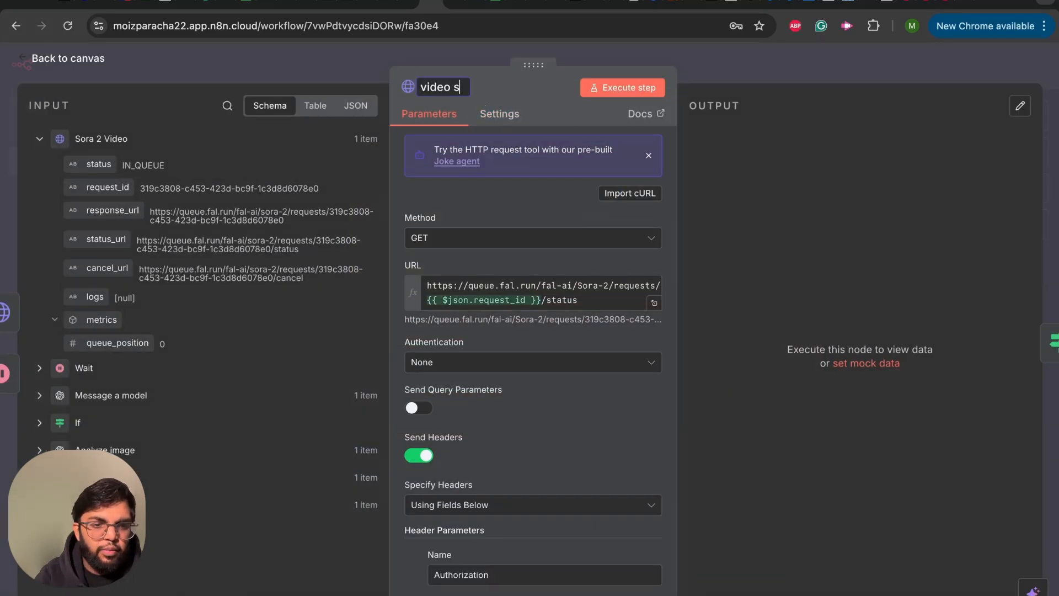
{"action": "type", "text": "tatus"}
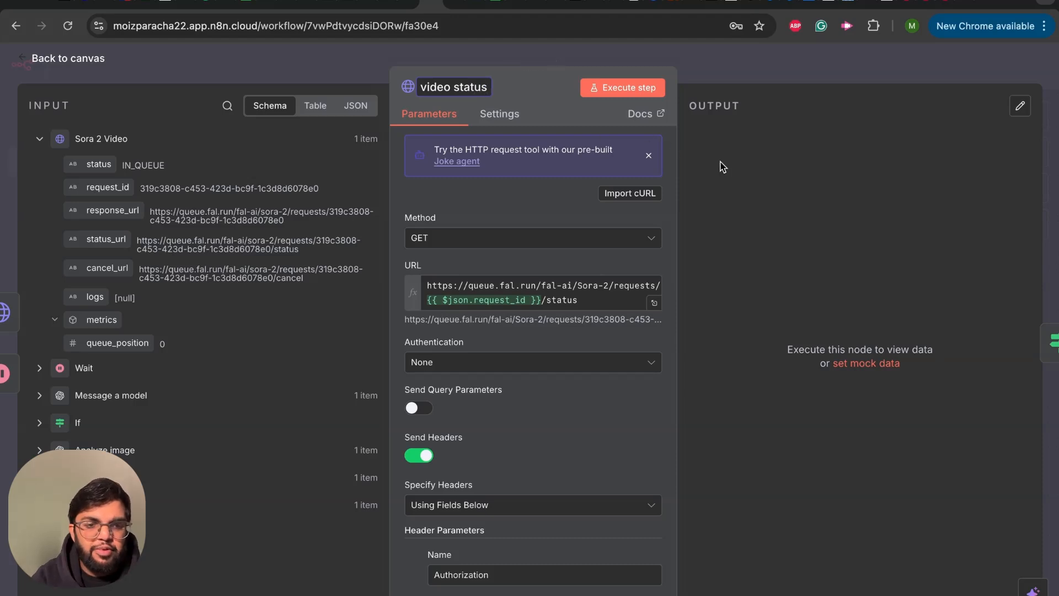
{"action": "key", "text": "Return"}
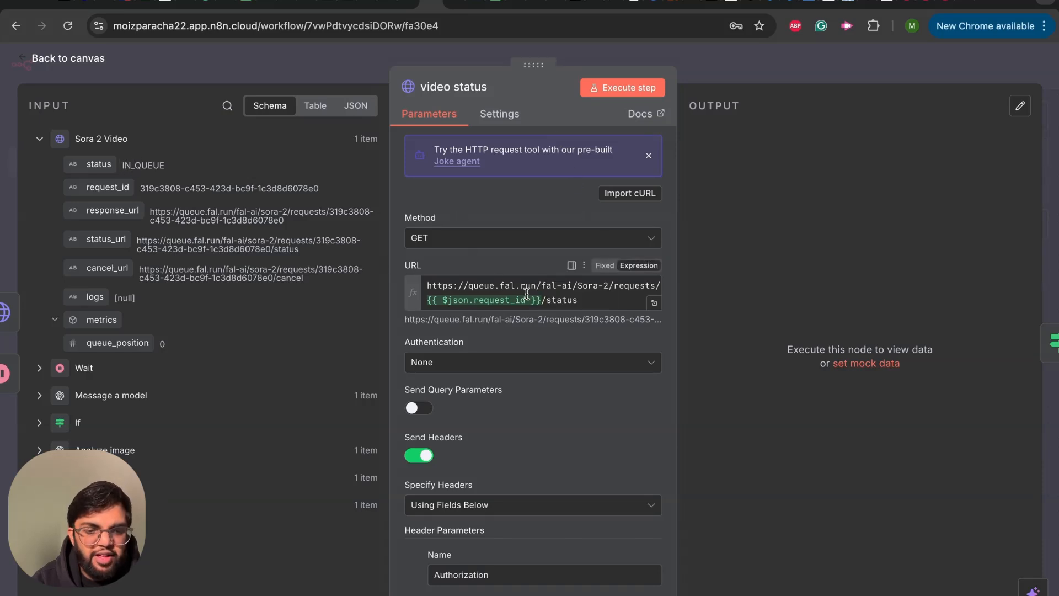
- Check the video status node's request_id URL expression and authorization header, and return to the canvas
{"action": "scroll", "coordinate": [557, 370], "scroll_direction": "down", "scroll_amount": 4}
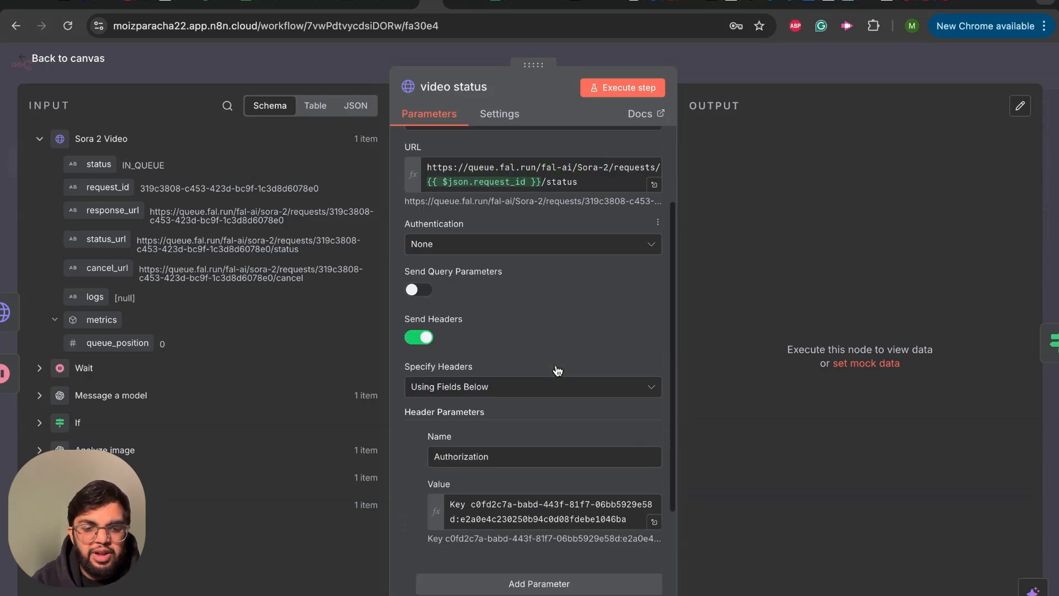
{"action": "scroll", "coordinate": [513, 421], "scroll_direction": "up", "scroll_amount": 4}
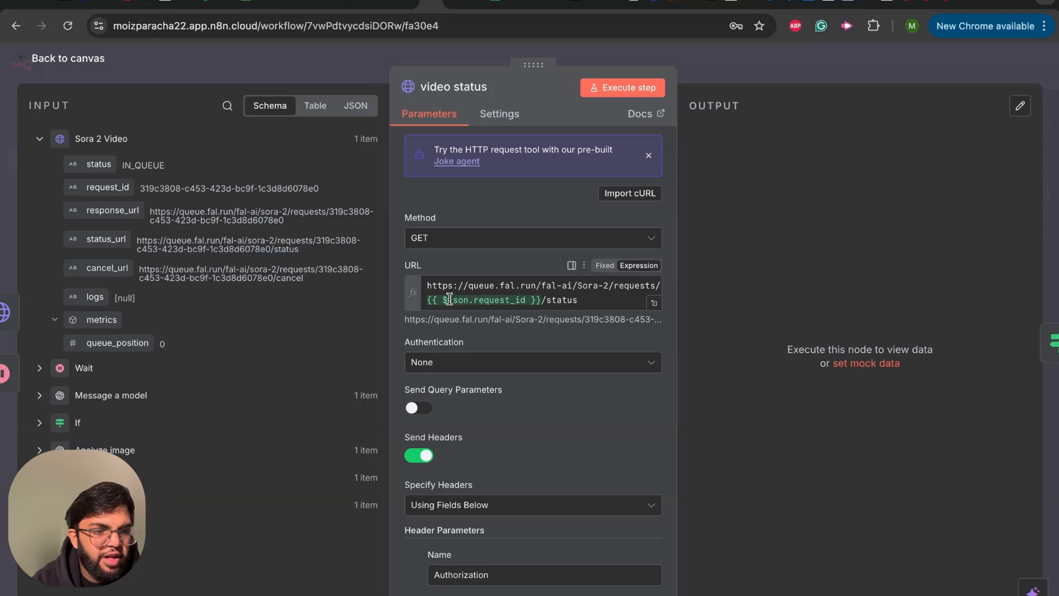
{"action": "mouse_move", "coordinate": [450, 299]}
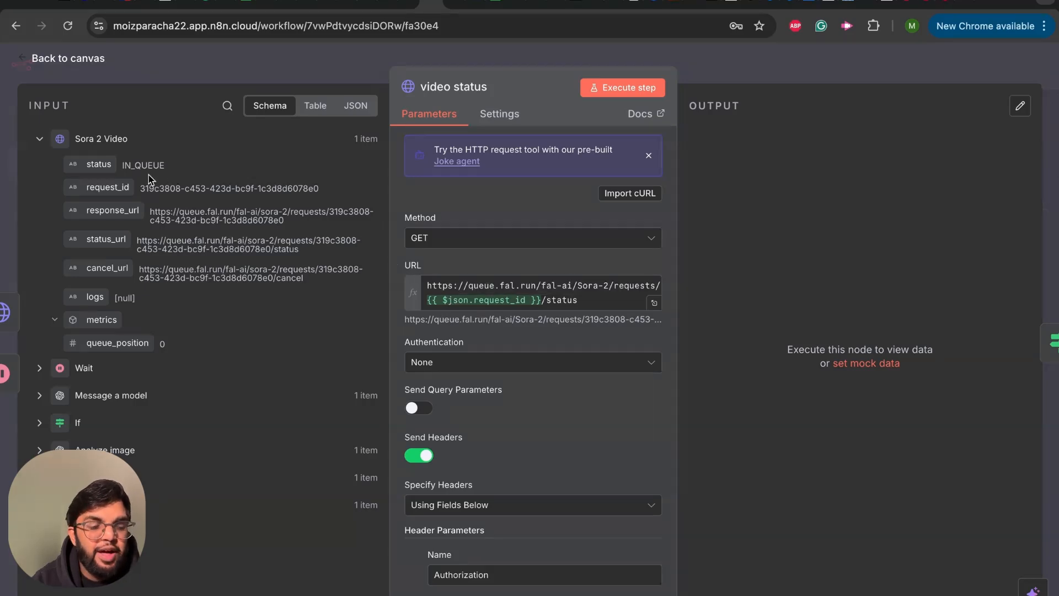
{"action": "left_click", "coordinate": [25, 59]}
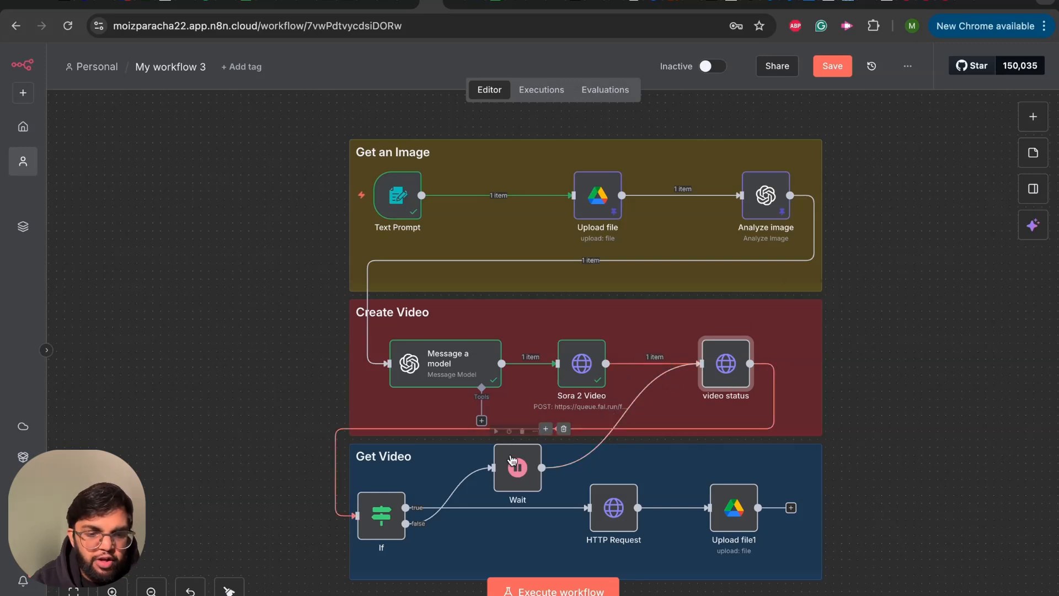
- Inspect the If node's status condition and the Wait node's interval settings, and return to the canvas
{"action": "double_click", "coordinate": [373, 527]}
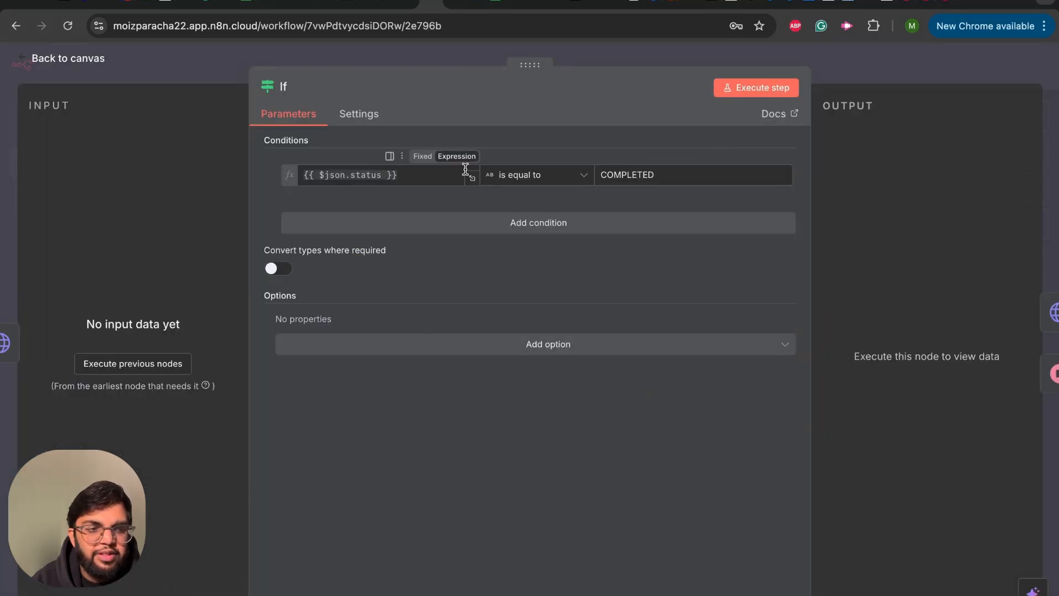
{"action": "key", "text": "Escape"}
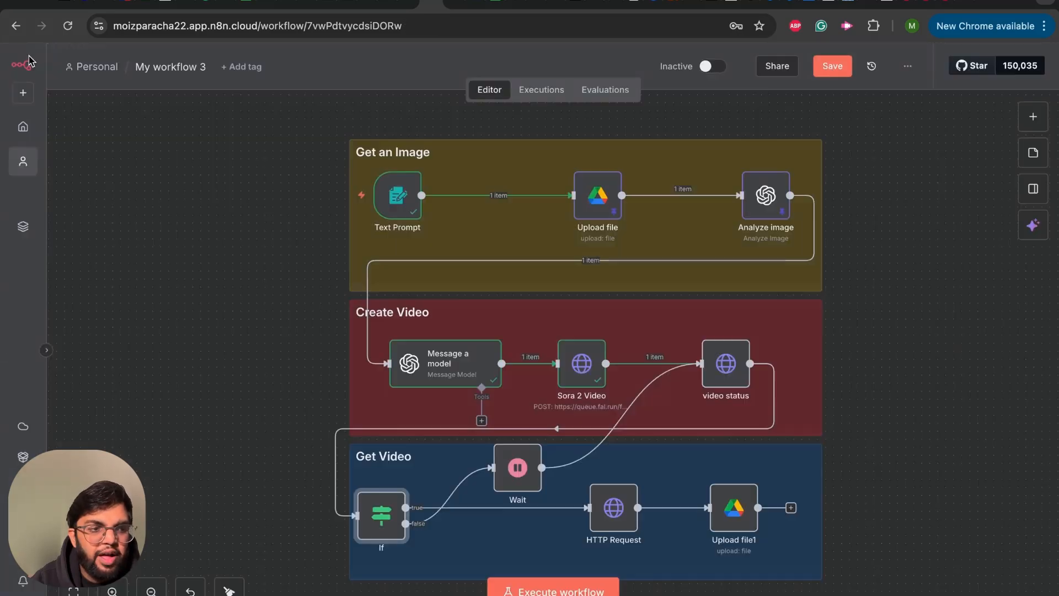
{"action": "double_click", "coordinate": [513, 473]}
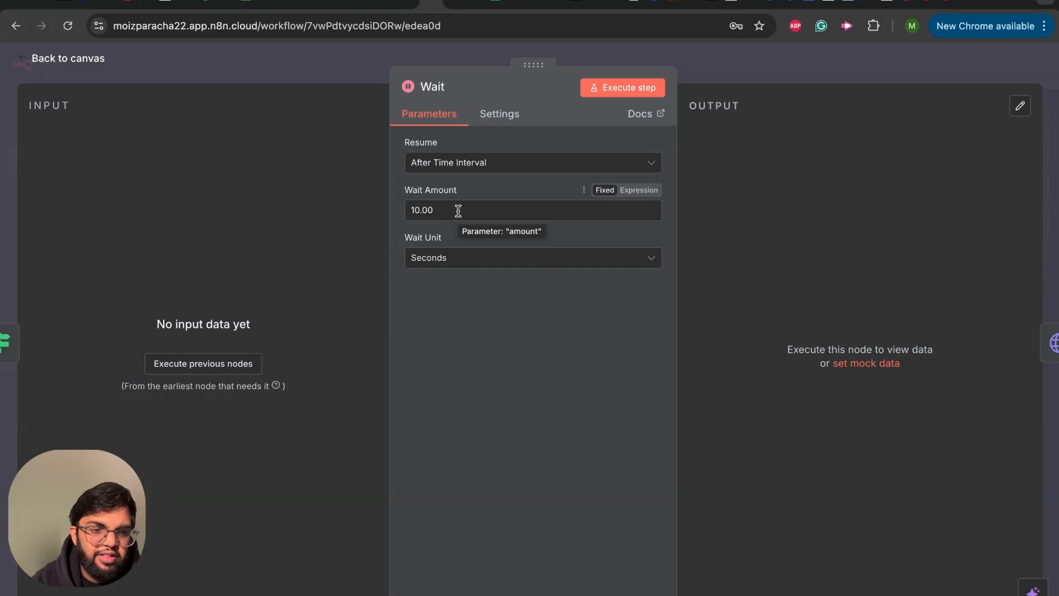
{"action": "left_click", "coordinate": [16, 59]}
- Run the video status, If and Wait nodes individually from the canvas
{"action": "left_click", "coordinate": [704, 328]}
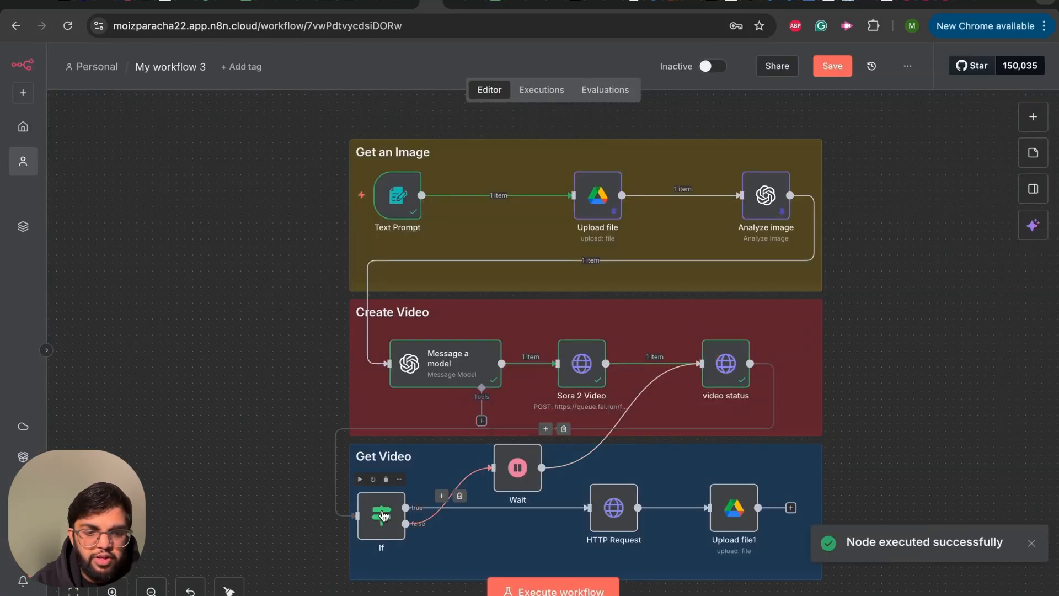
{"action": "left_click", "coordinate": [360, 479]}
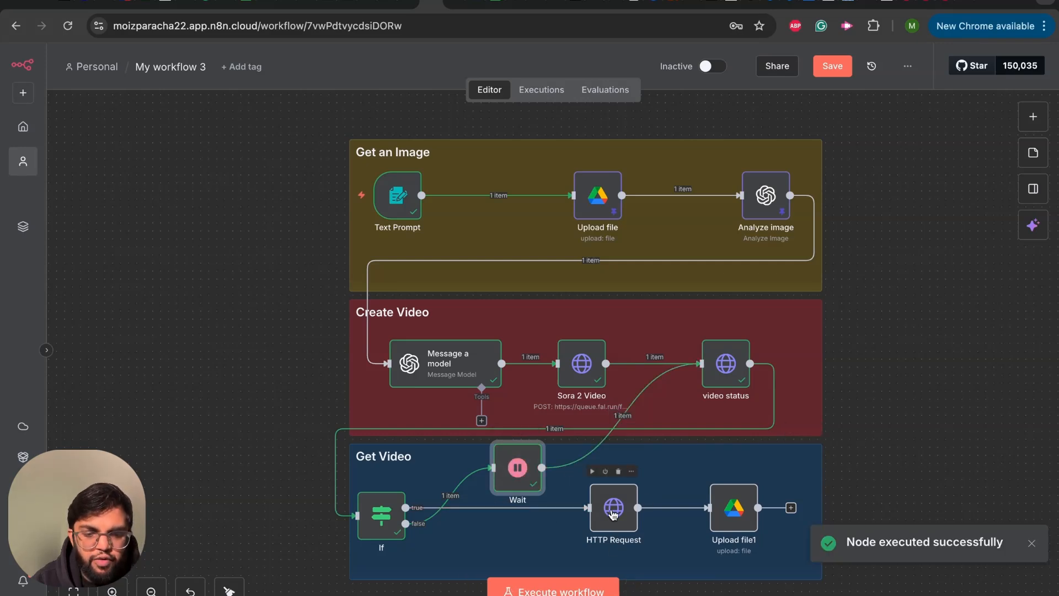
- Rename the HTTP Request node in the Get Video section as "get video"
{"action": "double_click", "coordinate": [610, 492]}
{"action": "left_click", "coordinate": [479, 80]}
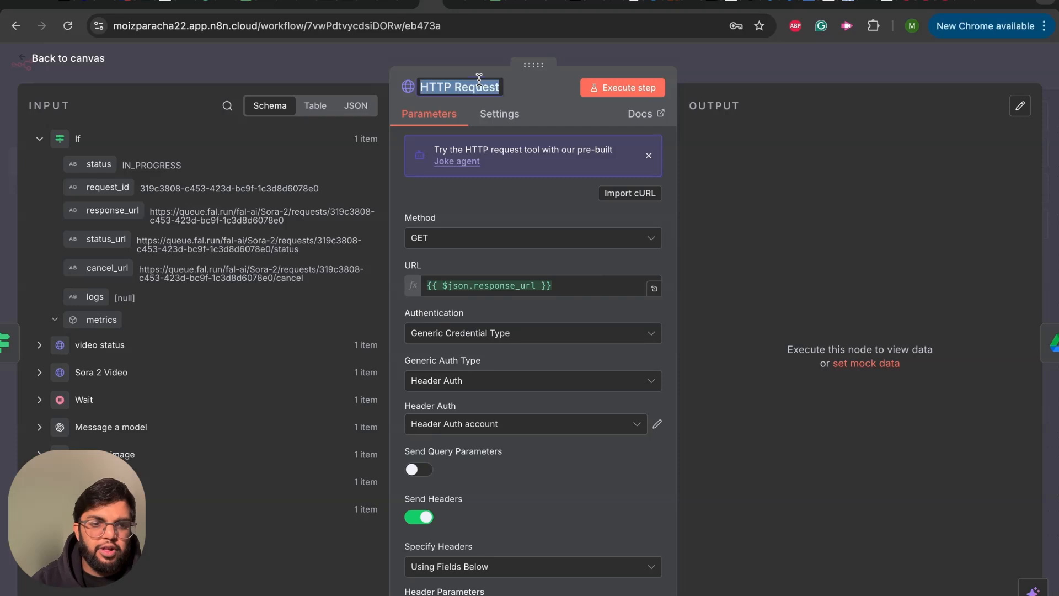
{"action": "type", "text": "get video"}
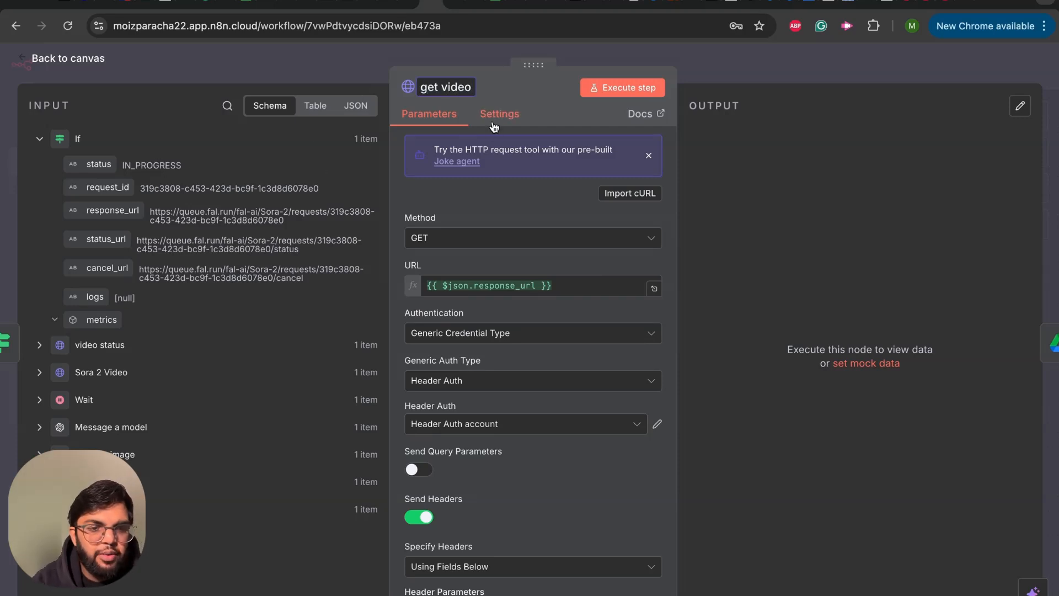
{"action": "left_click", "coordinate": [493, 102]}
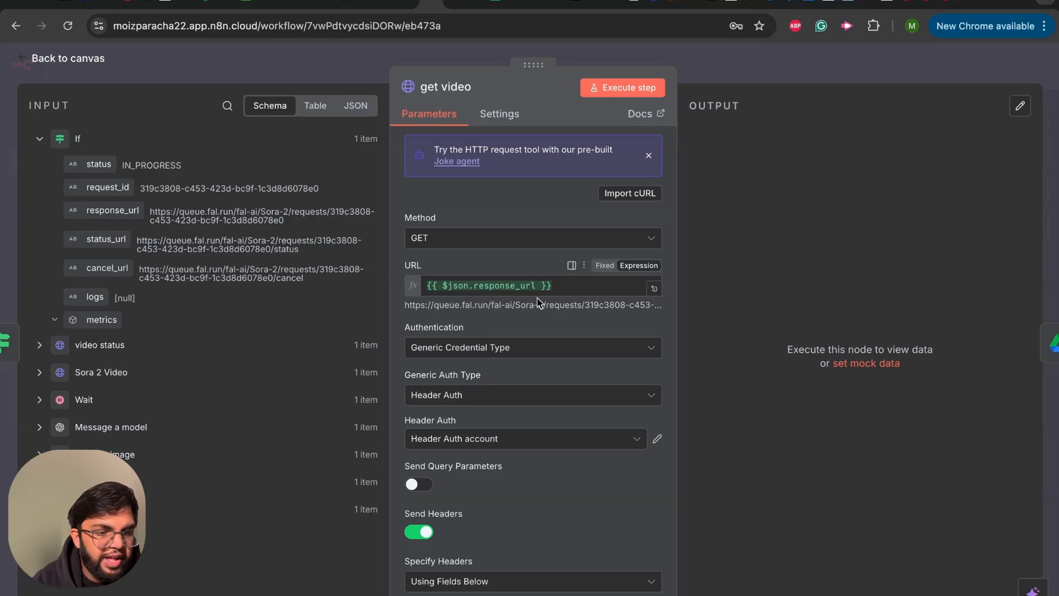
- Check the get video node's response_url expression and header authentication settings, and run the node from the canvas
{"action": "scroll", "coordinate": [473, 374], "scroll_direction": "down", "scroll_amount": 1}
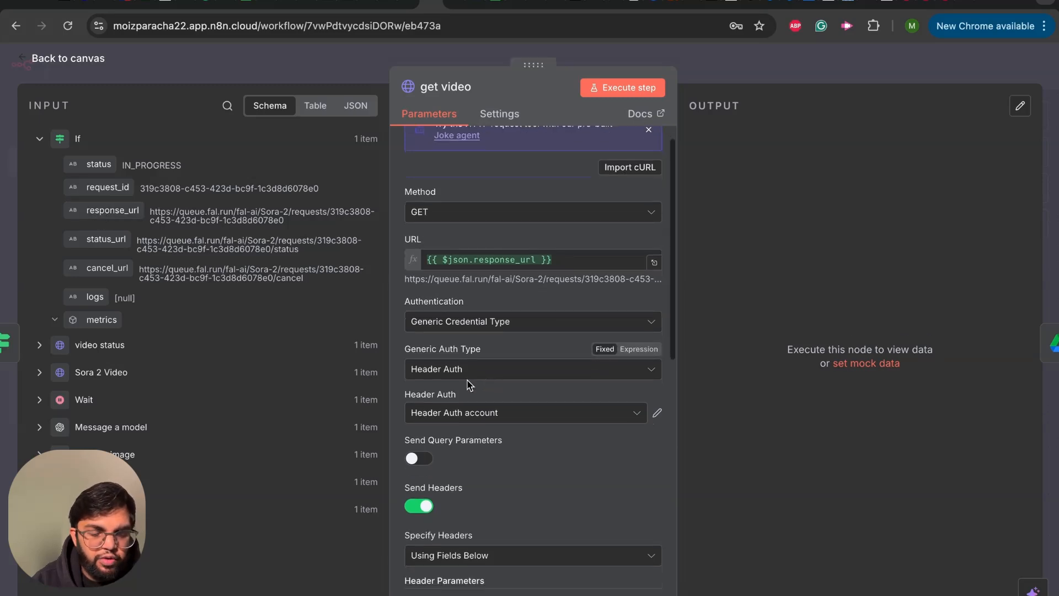
{"action": "scroll", "coordinate": [472, 397], "scroll_direction": "down", "scroll_amount": 2}
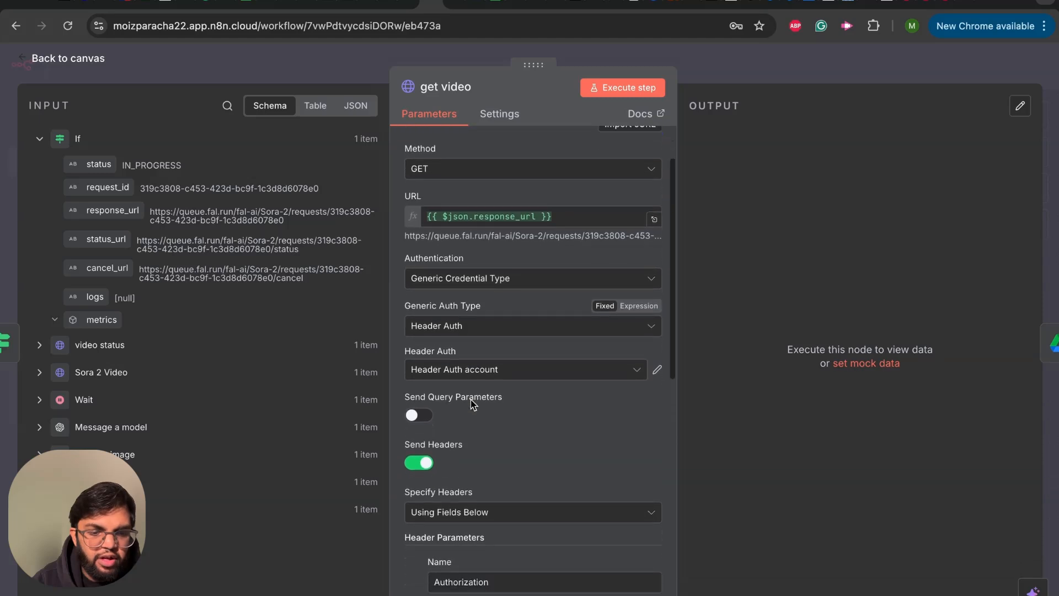
{"action": "scroll", "coordinate": [473, 405], "scroll_direction": "up", "scroll_amount": 1}
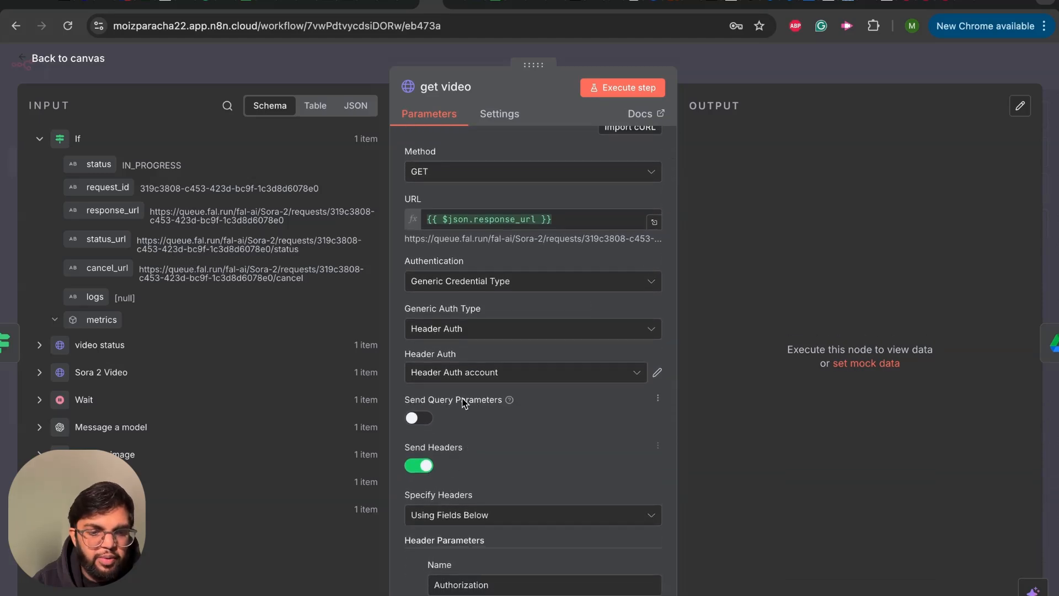
{"action": "scroll", "coordinate": [464, 403], "scroll_direction": "up", "scroll_amount": 3}
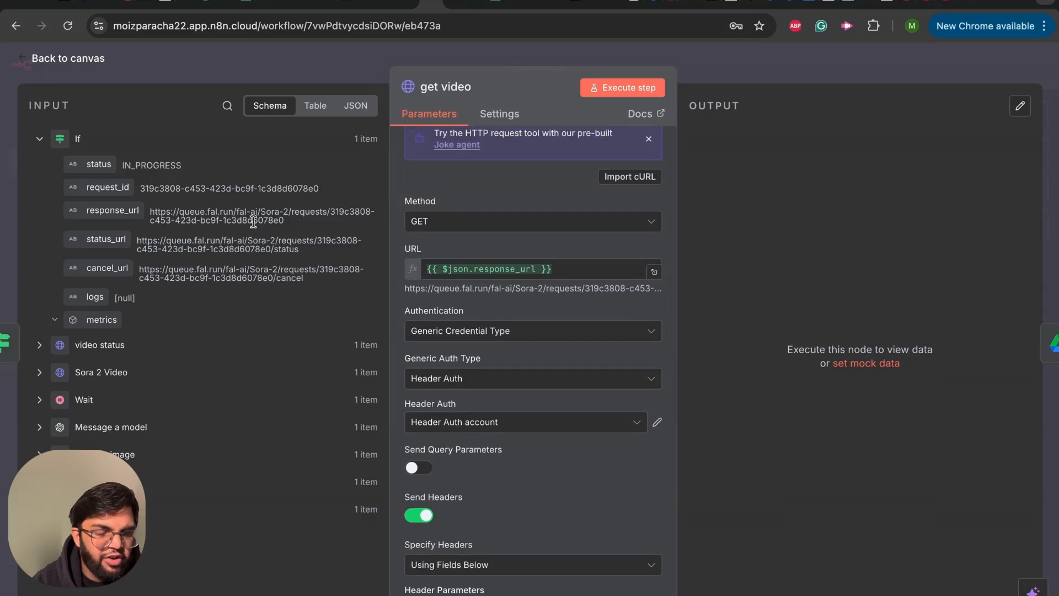
{"action": "scroll", "coordinate": [499, 266], "scroll_direction": "up", "scroll_amount": 1}
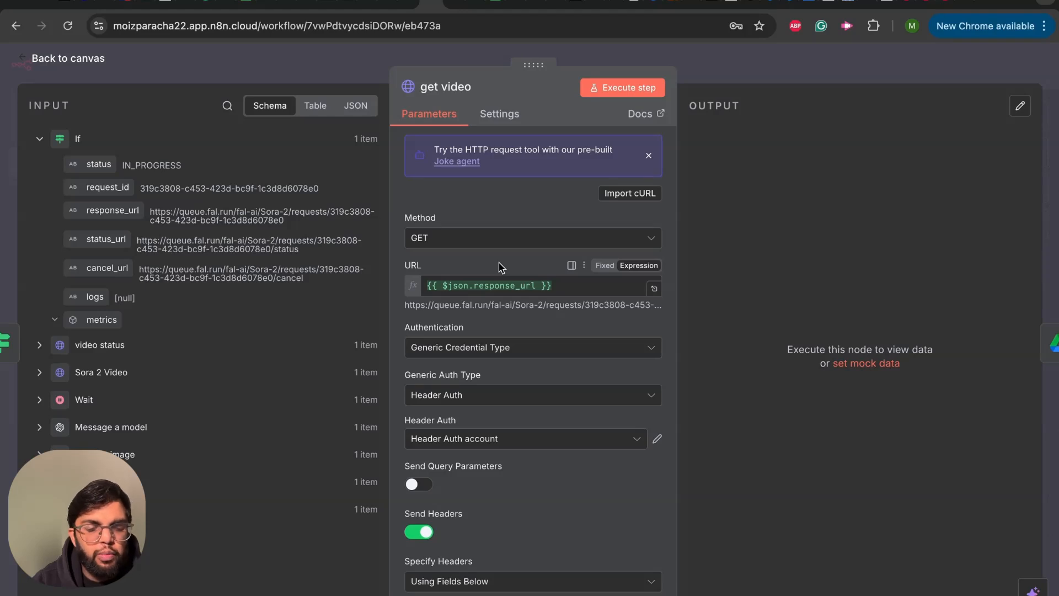
{"action": "left_click", "coordinate": [20, 62]}
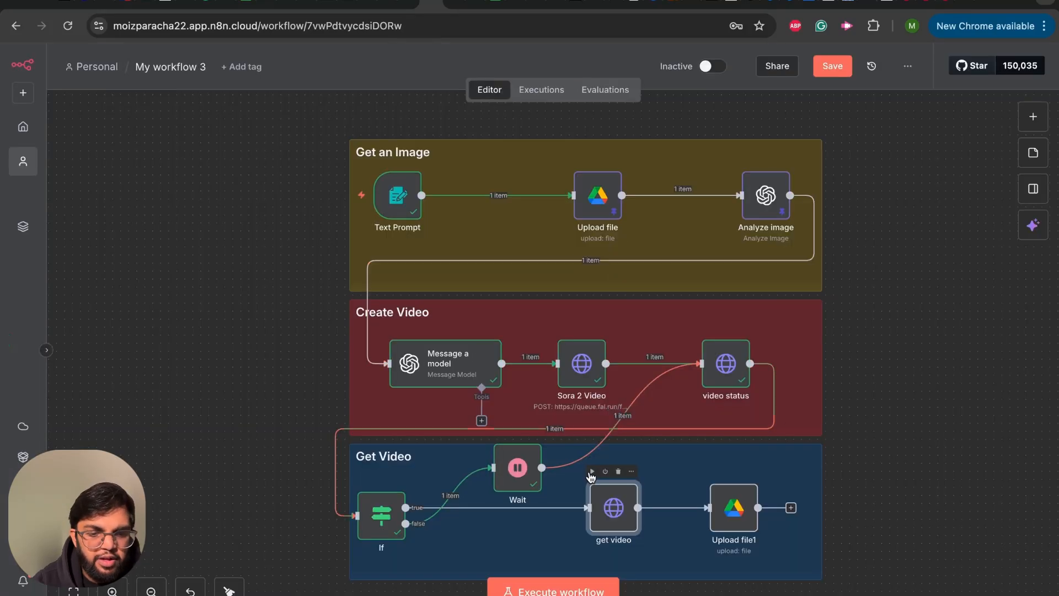
{"action": "left_click", "coordinate": [592, 471]}
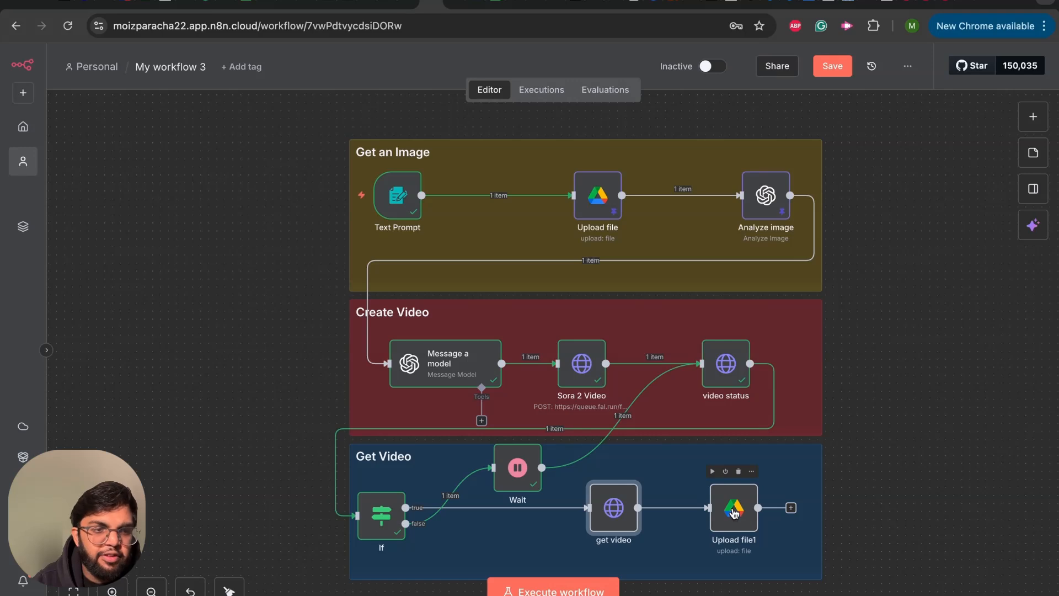
- Check the Upload file1 node's Google Drive file name and folder settings, and run get video and Upload file1 individually from the canvas
{"action": "double_click", "coordinate": [733, 509]}
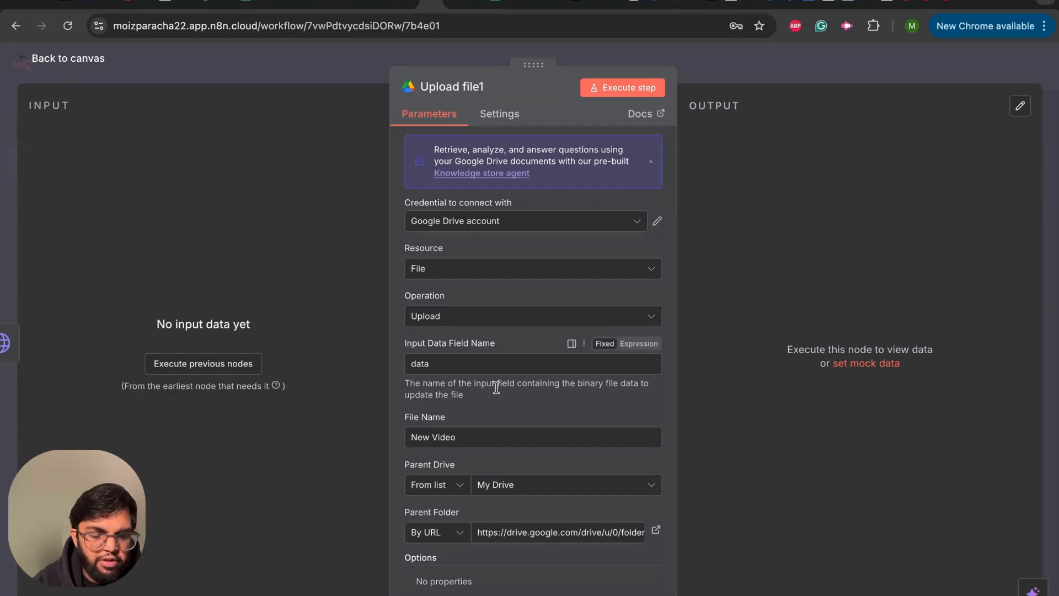
{"action": "scroll", "coordinate": [489, 446], "scroll_direction": "down", "scroll_amount": 1}
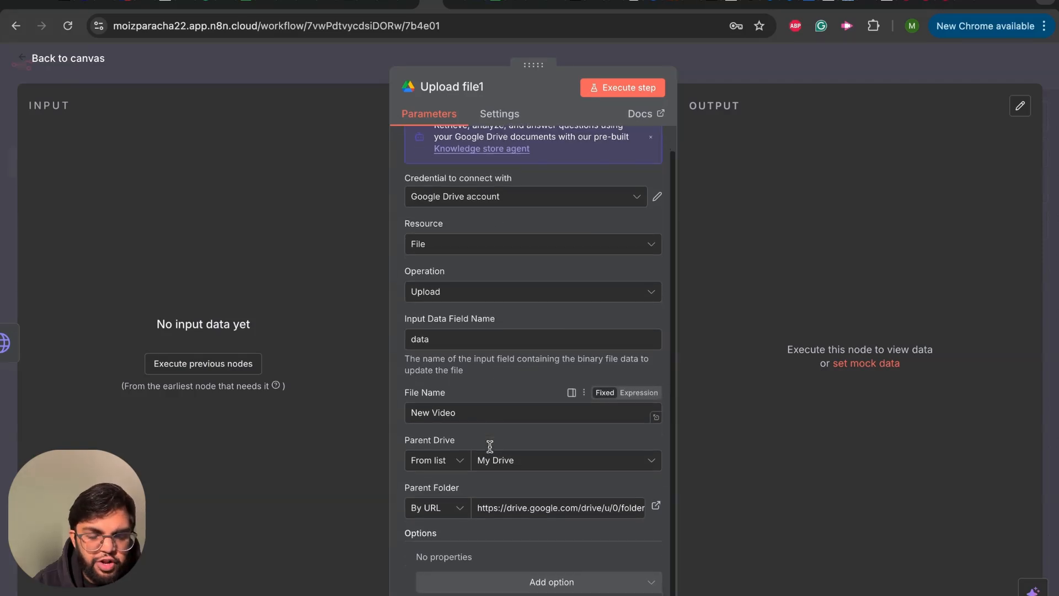
{"action": "left_click", "coordinate": [23, 59]}
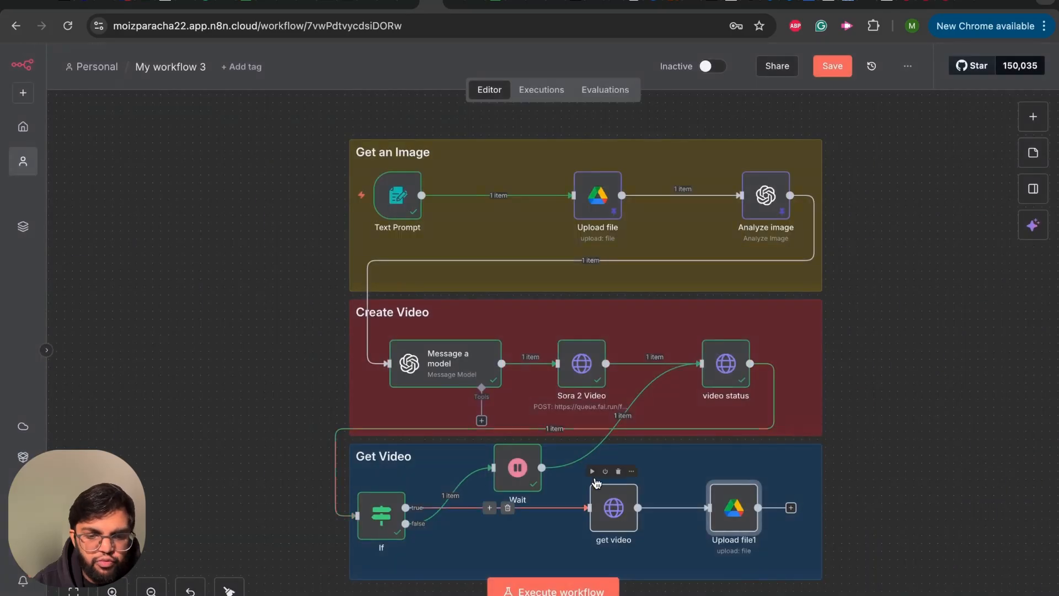
{"action": "left_click", "coordinate": [594, 473]}
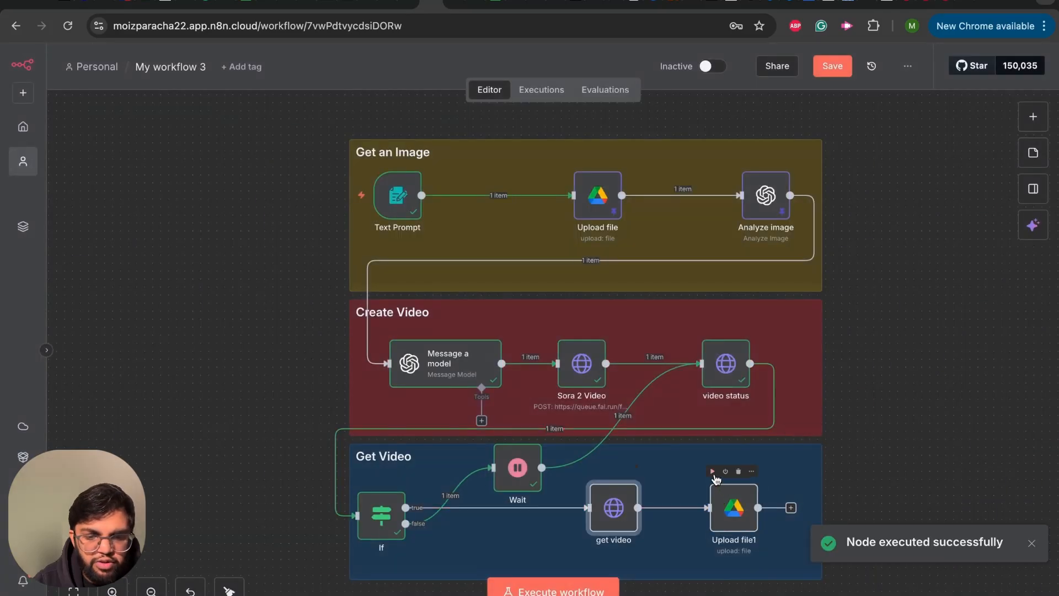
{"action": "left_click", "coordinate": [712, 471]}
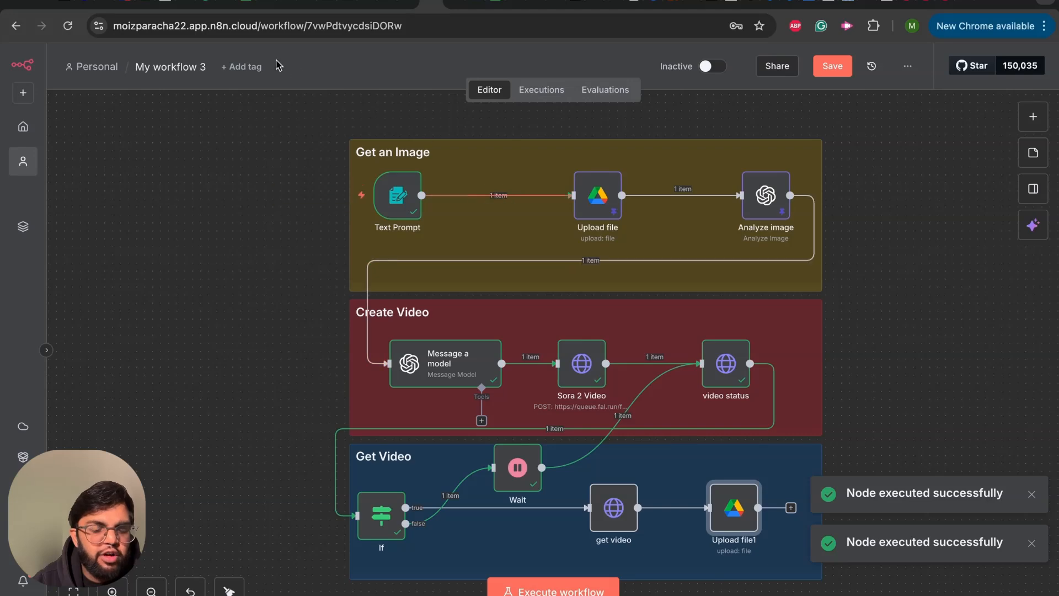
- Switch to Google Drive, preview the MP4 video in the Demo Video Assets folder, and close the preview
{"action": "left_click", "coordinate": [228, 6]}
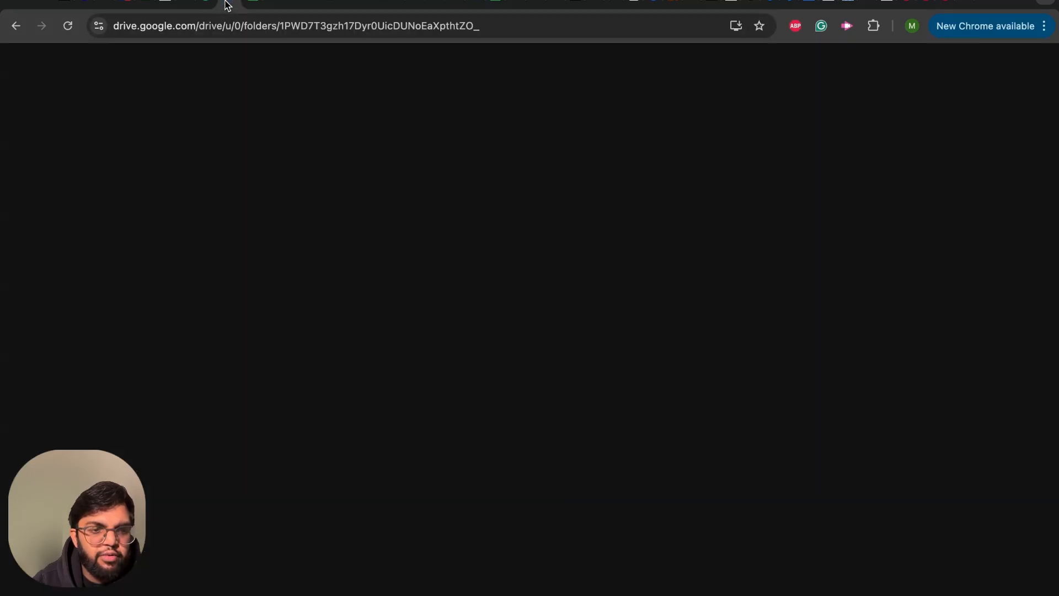
{"action": "left_click", "coordinate": [25, 66]}
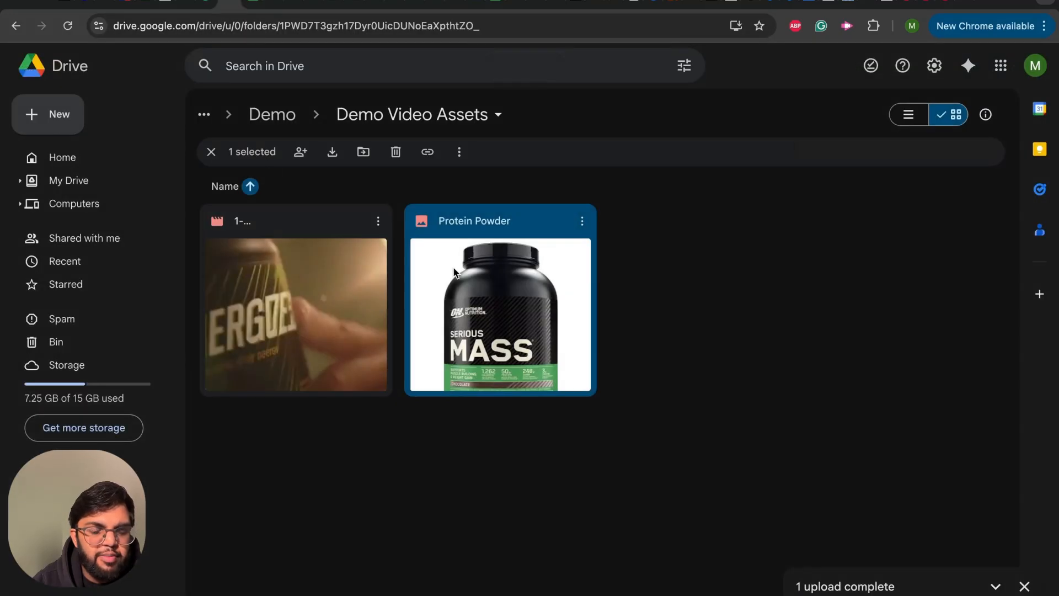
{"action": "double_click", "coordinate": [276, 299]}
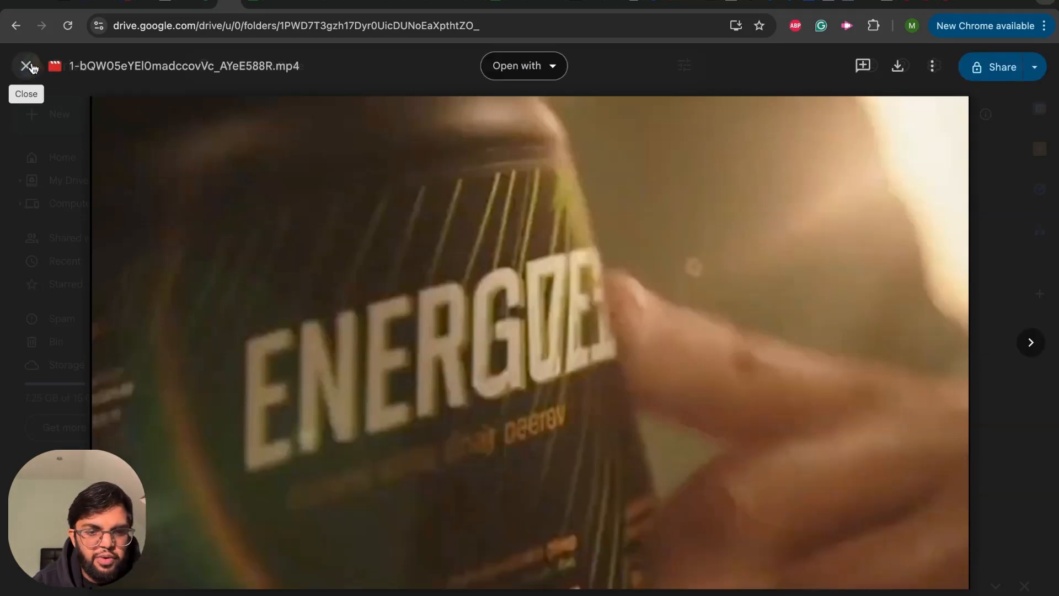
{"action": "left_click", "coordinate": [26, 67]}
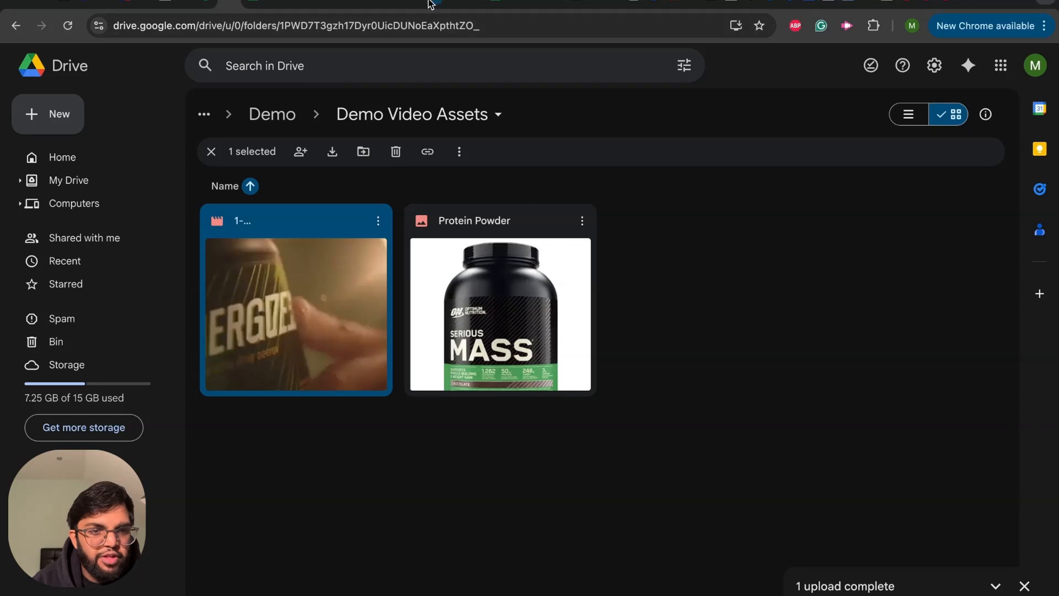